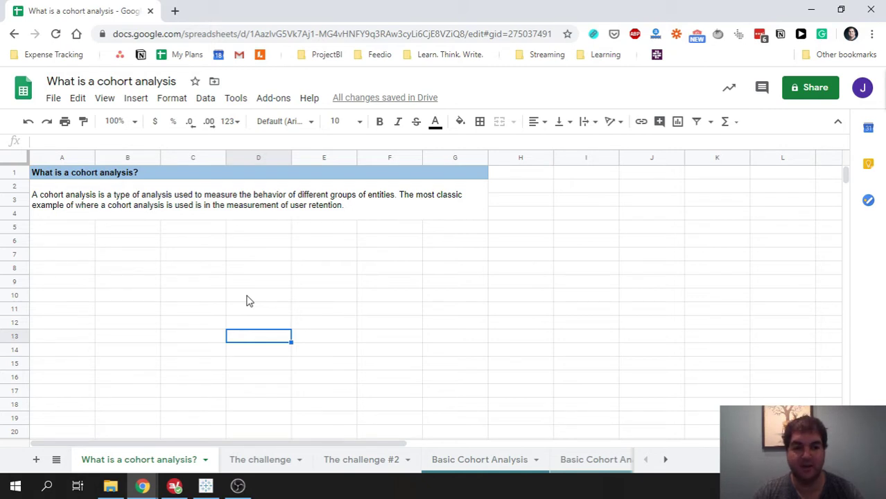
- Look over the cohort analysis definition text on the 'What is a cohort analysis?' sheet
{"action": "left_click", "coordinate": [57, 211]}
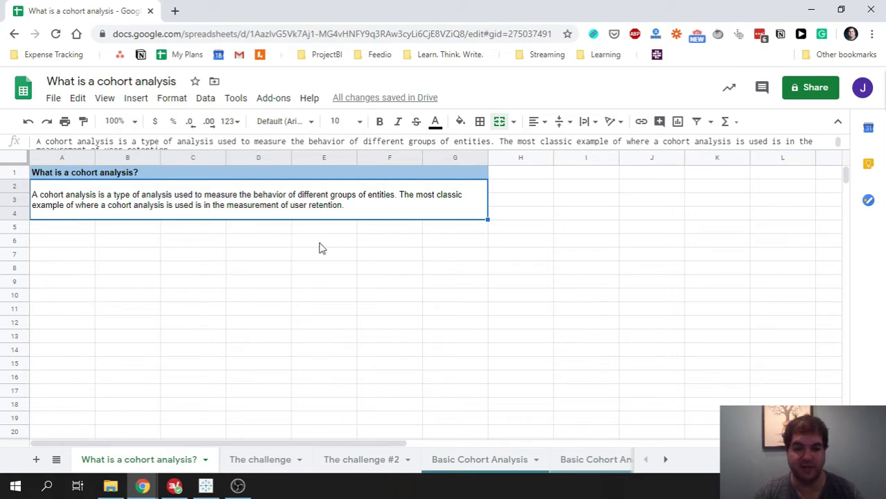
{"action": "left_click", "coordinate": [193, 309]}
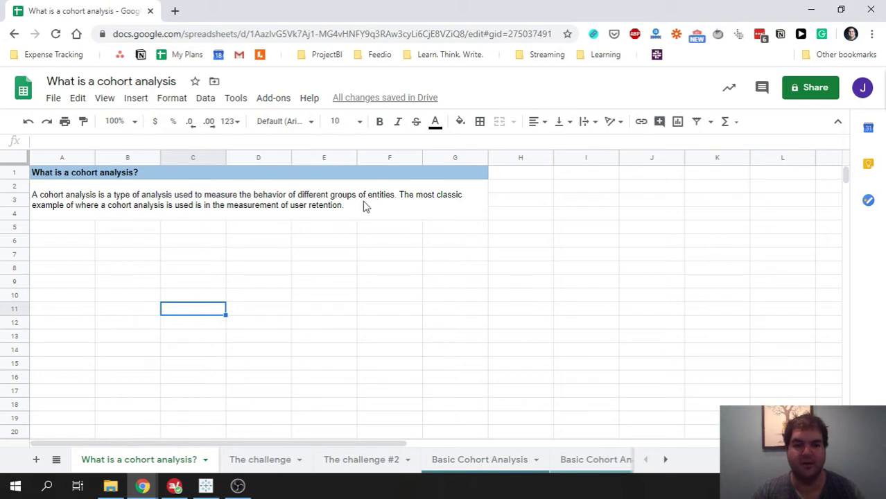
{"action": "left_click", "coordinate": [394, 199]}
{"action": "left_click", "coordinate": [301, 273]}
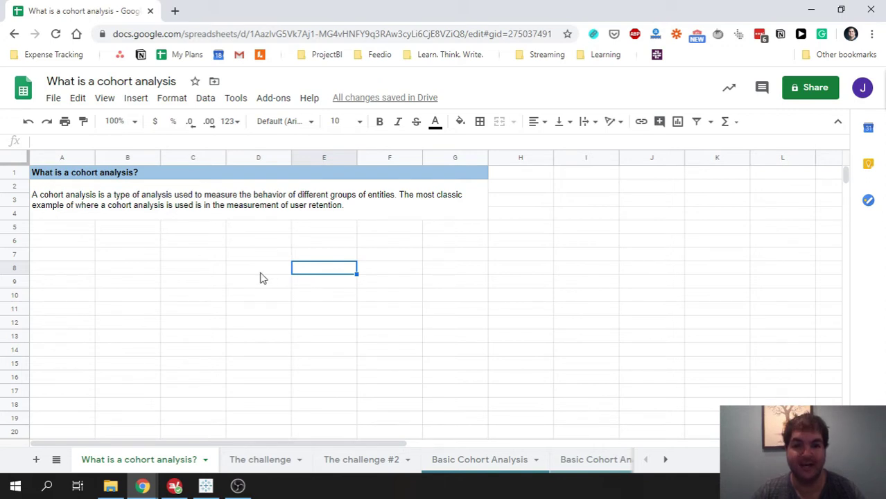
{"action": "left_click", "coordinate": [236, 271]}
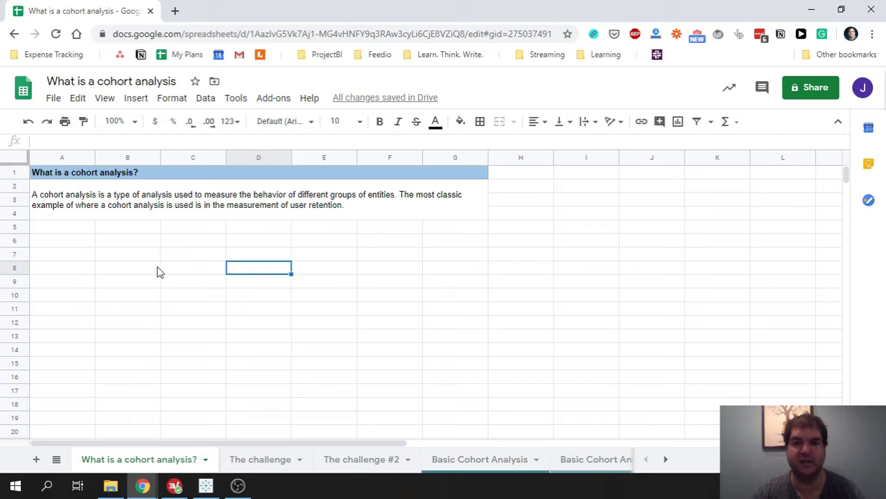
{"action": "left_click", "coordinate": [217, 339]}
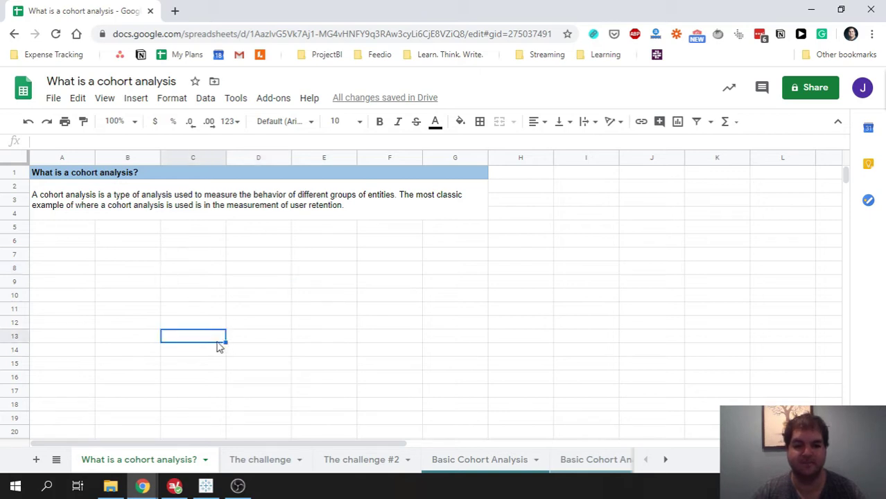
{"action": "key", "text": "Right"}
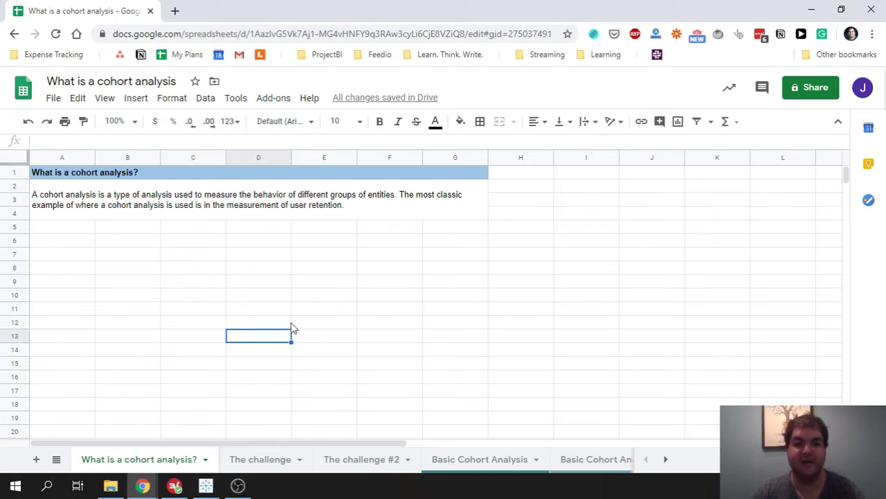
- Read the onboarding-rate question and definition on 'The challenge', then move to 'The challenge #2'
{"action": "left_click", "coordinate": [268, 462]}
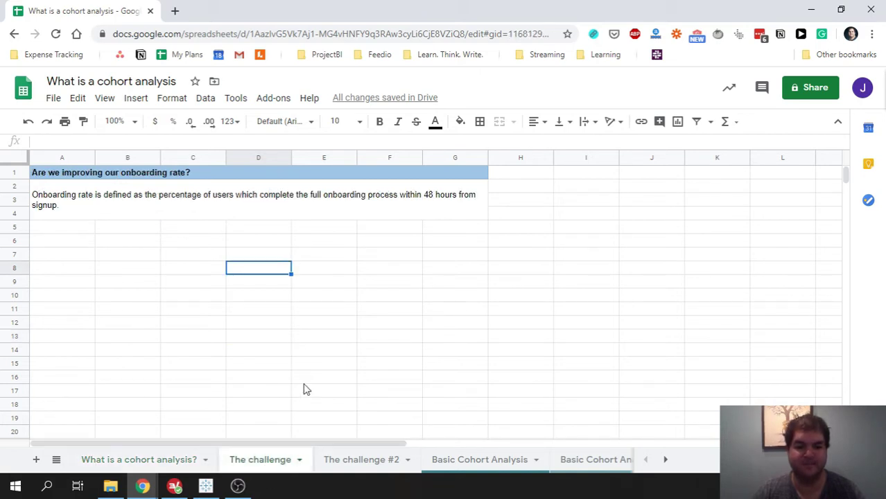
{"action": "left_click", "coordinate": [353, 313]}
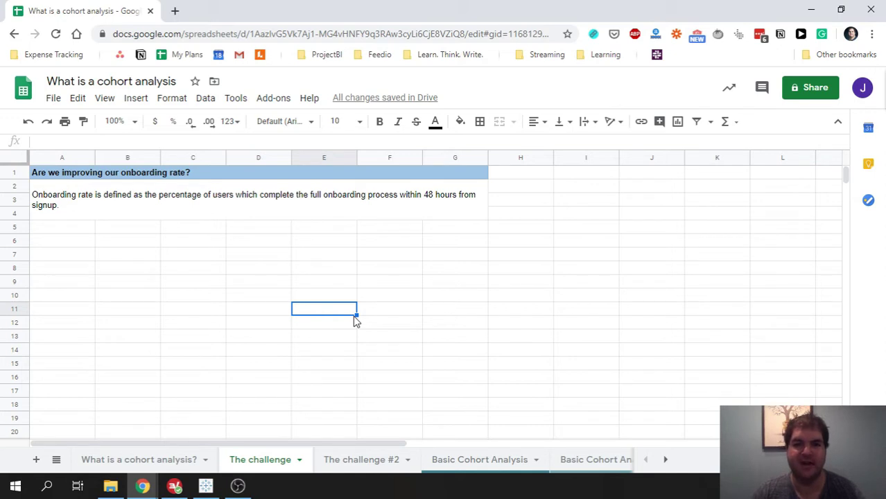
{"action": "left_click", "coordinate": [150, 177]}
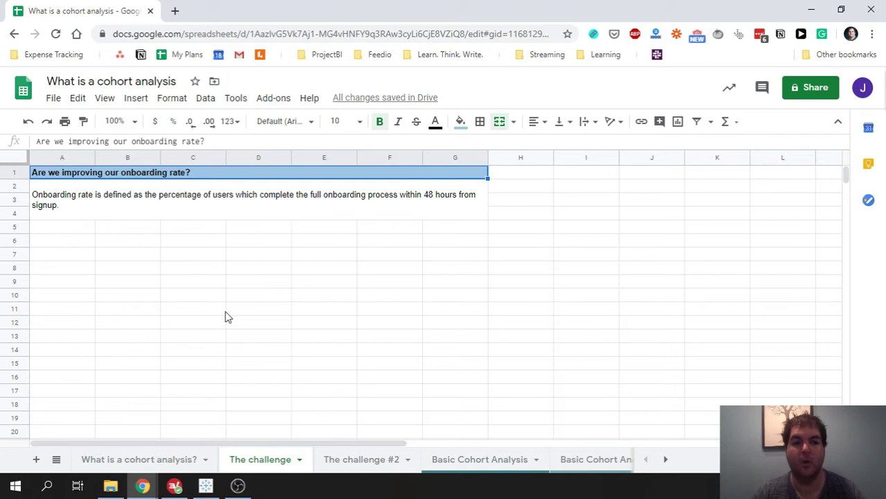
{"action": "left_click", "coordinate": [240, 270]}
{"action": "left_click", "coordinate": [69, 209]}
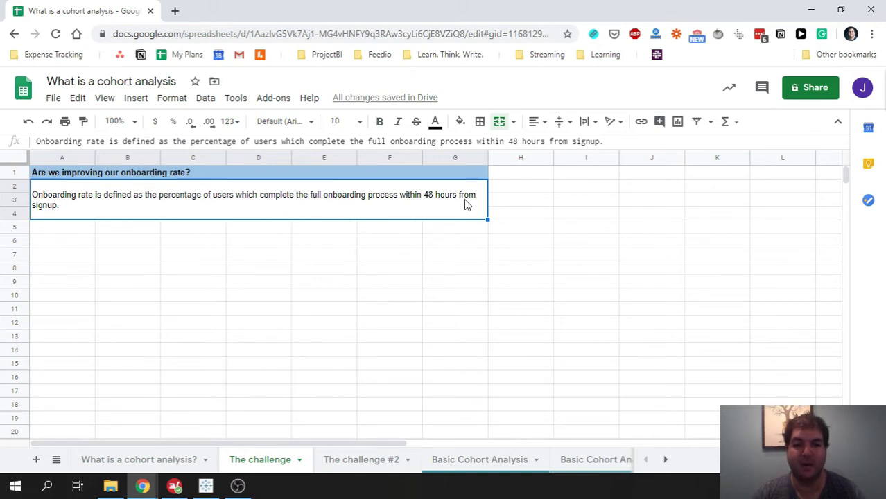
{"action": "left_click", "coordinate": [294, 311]}
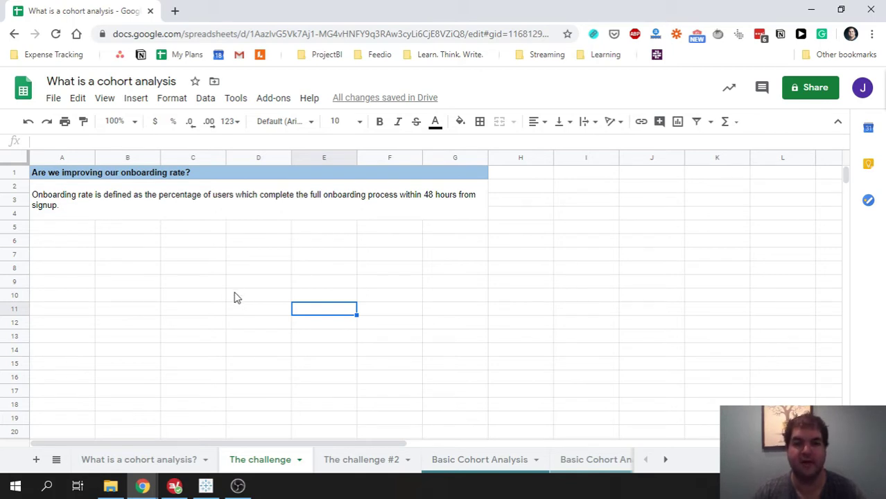
{"action": "left_click", "coordinate": [261, 287]}
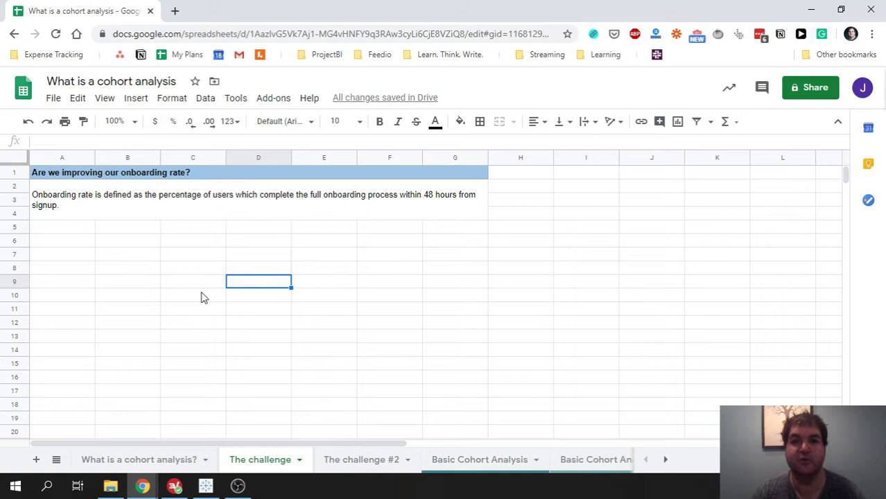
{"action": "left_click", "coordinate": [382, 277]}
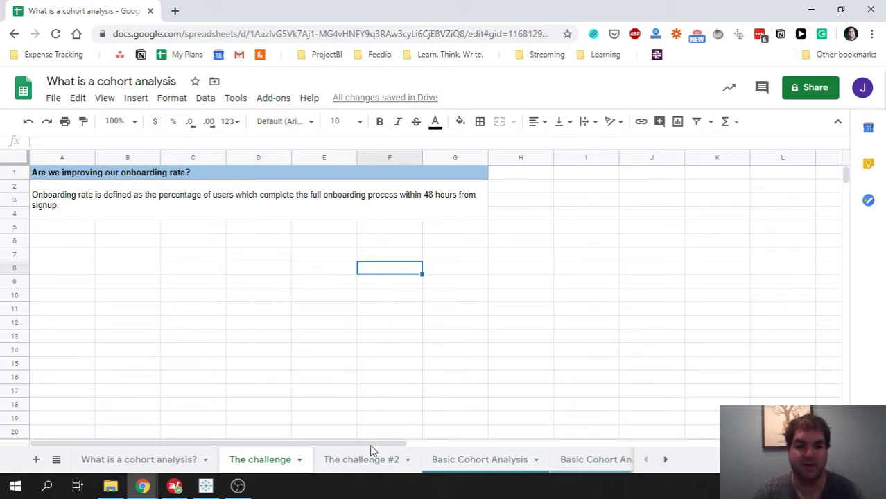
{"action": "left_click", "coordinate": [361, 461]}
{"action": "left_click", "coordinate": [313, 364]}
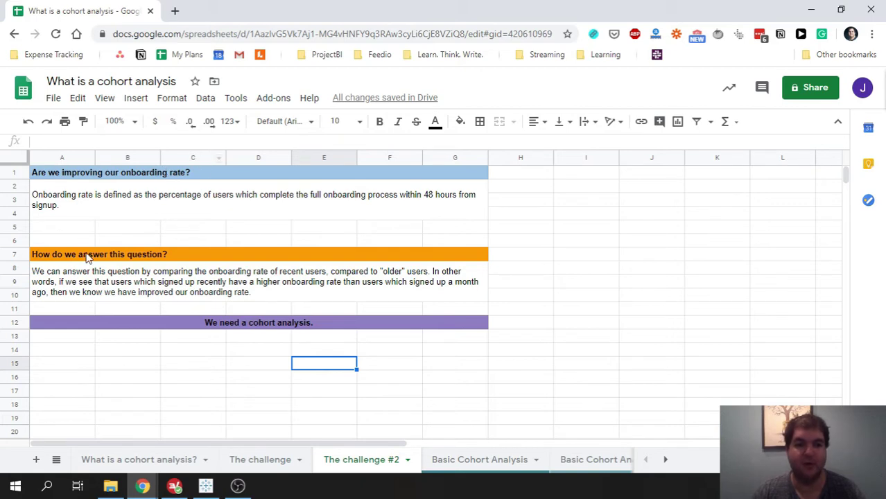
- Review the recent-users explanation on 'The challenge #2', then return to 'What is a cohort analysis?'
{"action": "left_click", "coordinate": [222, 378]}
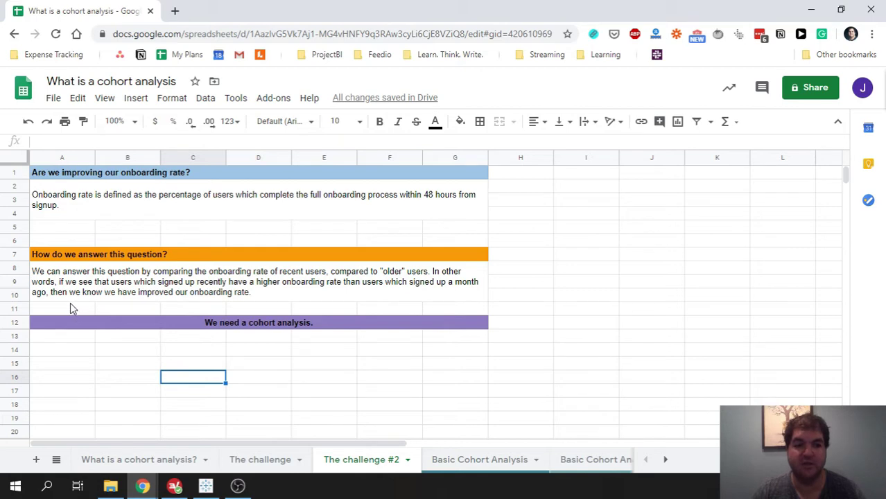
{"action": "left_click", "coordinate": [297, 386]}
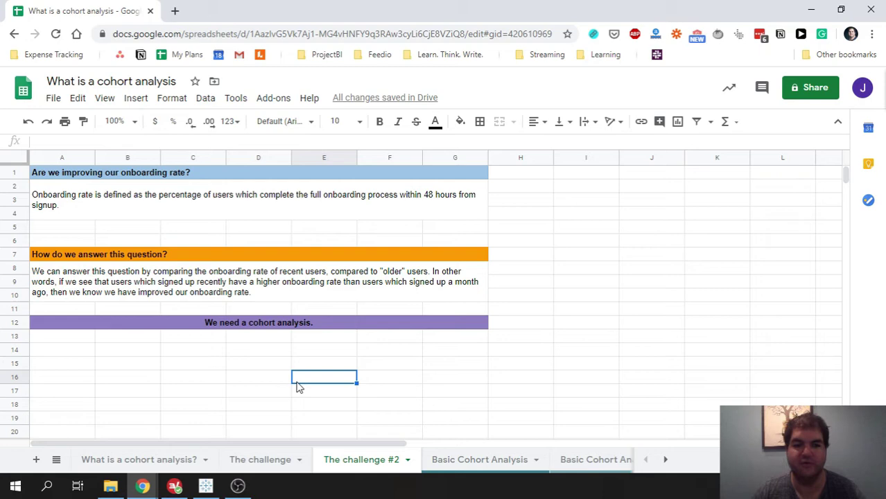
{"action": "left_click", "coordinate": [409, 352]}
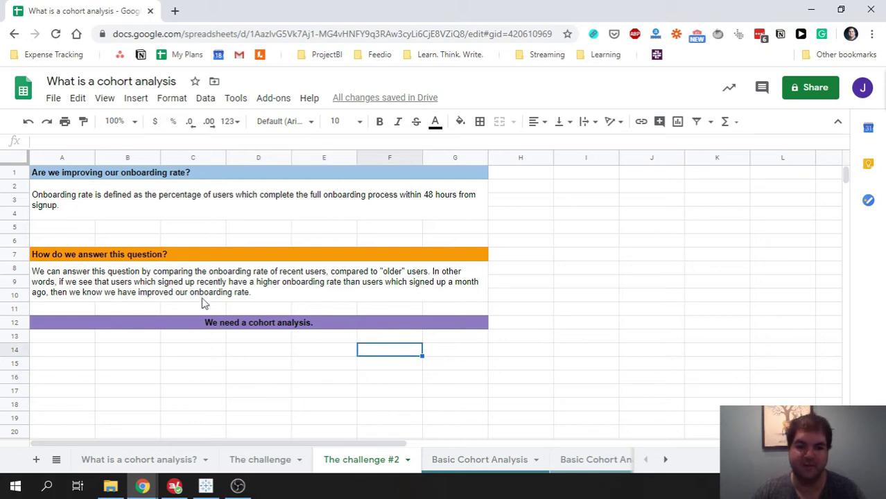
{"action": "left_click", "coordinate": [233, 282]}
{"action": "left_click", "coordinate": [166, 459]}
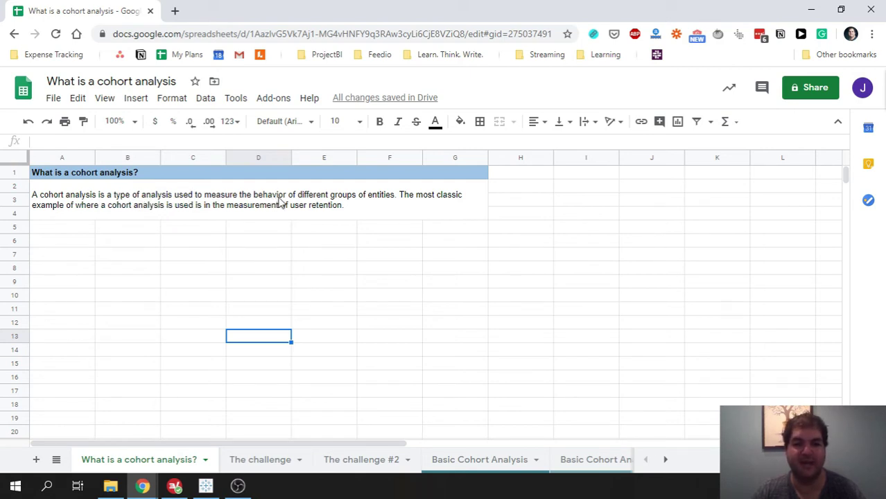
- Revisit the 'We need a cohort analysis.' banner on 'The challenge #2', then scroll the sheet tabs
{"action": "left_click", "coordinate": [387, 200]}
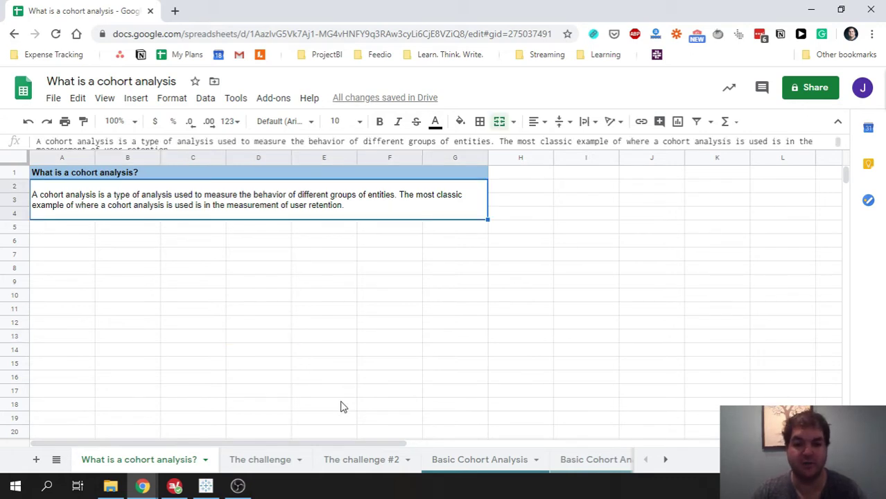
{"action": "left_click", "coordinate": [359, 466]}
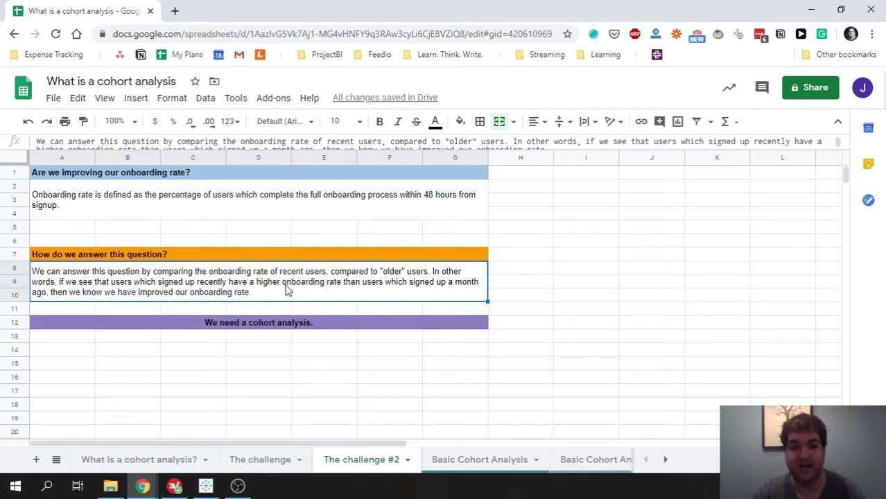
{"action": "left_click", "coordinate": [215, 326]}
{"action": "left_click", "coordinate": [348, 353]}
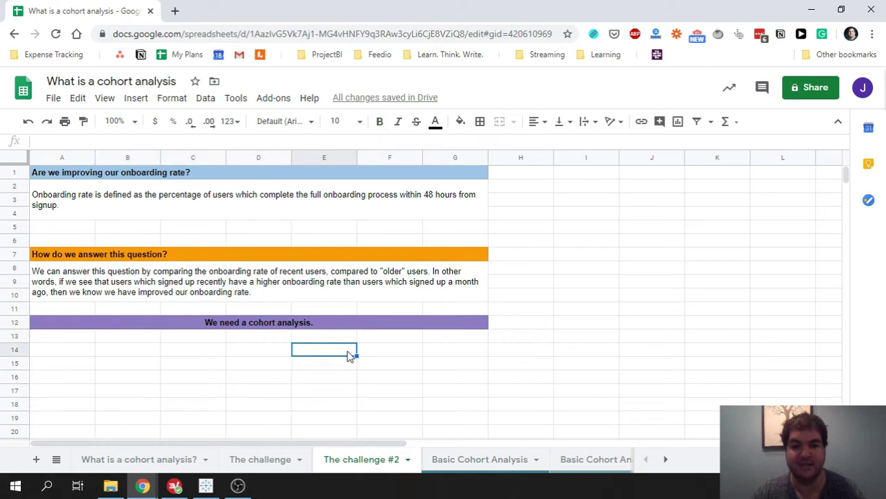
{"action": "left_click", "coordinate": [665, 461]}
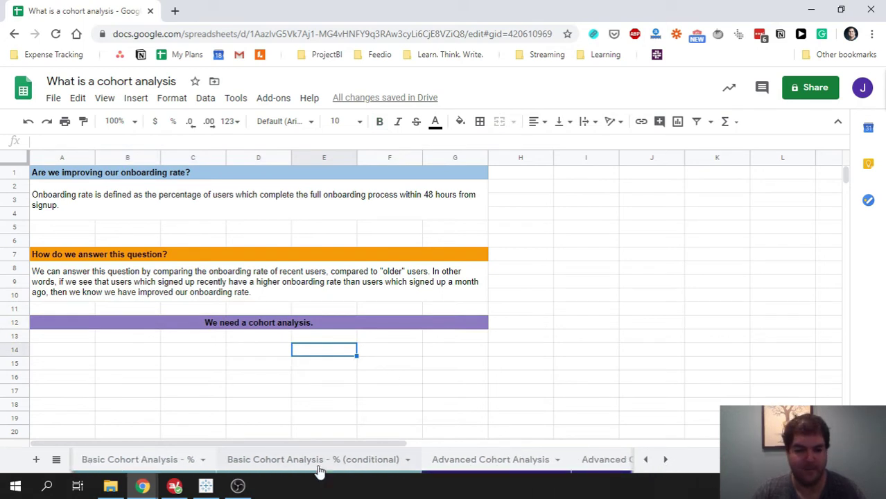
{"action": "left_click", "coordinate": [647, 463]}
{"action": "left_click", "coordinate": [476, 463]}
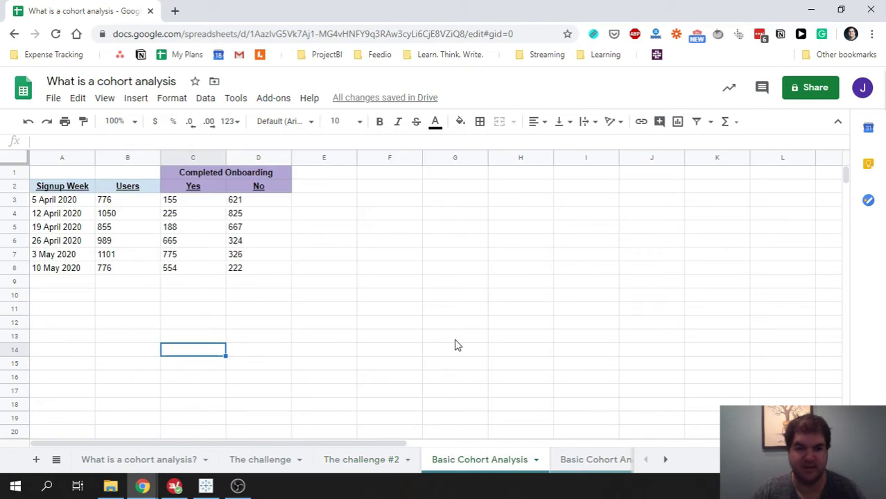
{"action": "left_click", "coordinate": [281, 309]}
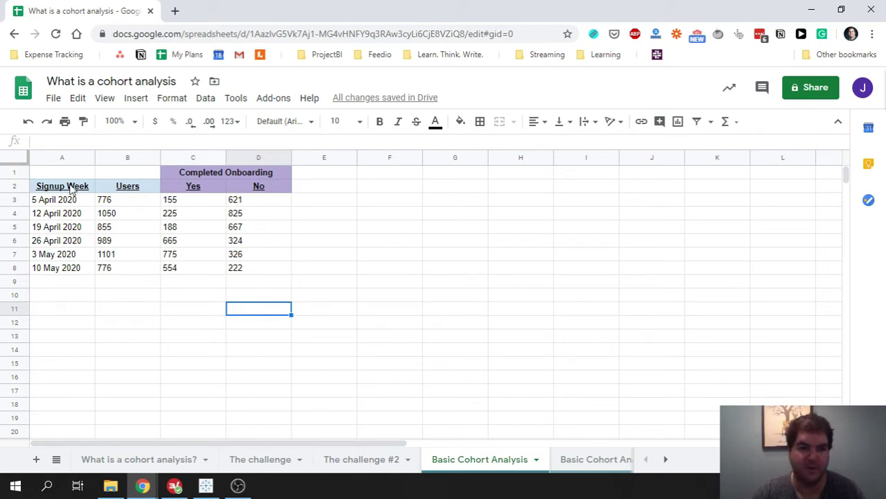
{"action": "left_click_drag", "start_coordinate": [46, 202], "coordinate": [291, 199]}
{"action": "left_click", "coordinate": [387, 229]}
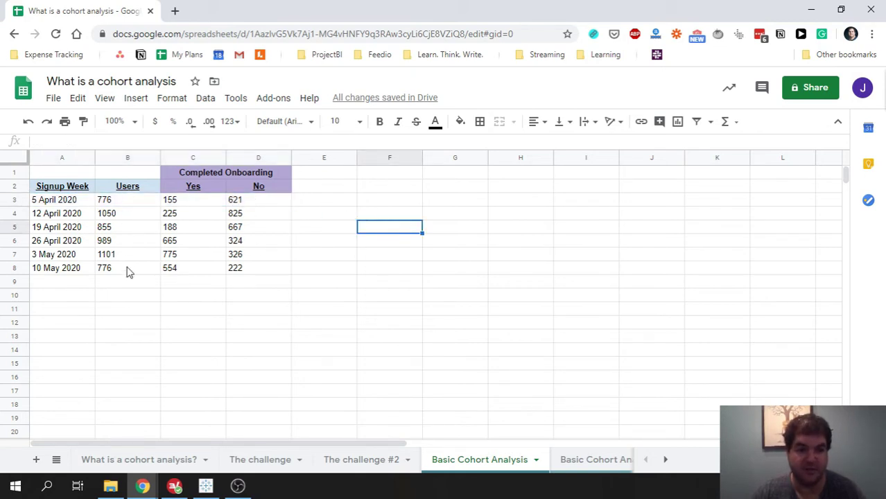
{"action": "left_click_drag", "start_coordinate": [35, 201], "coordinate": [257, 203]}
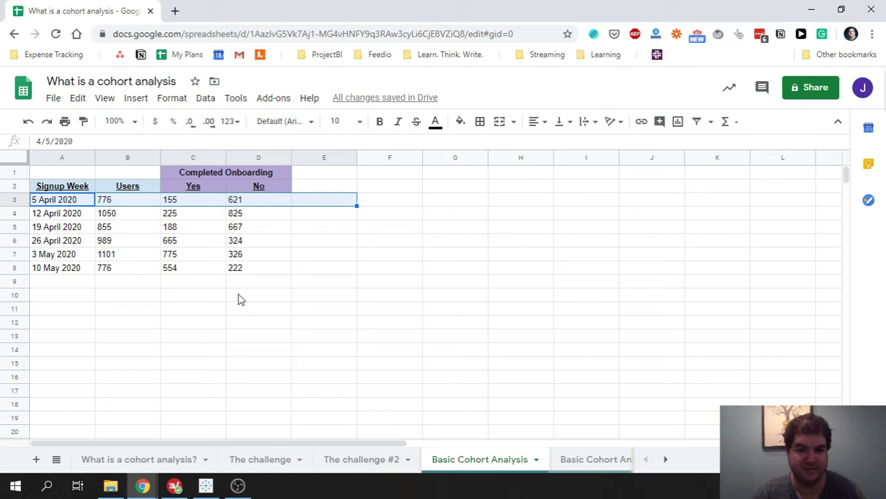
{"action": "left_click", "coordinate": [284, 299]}
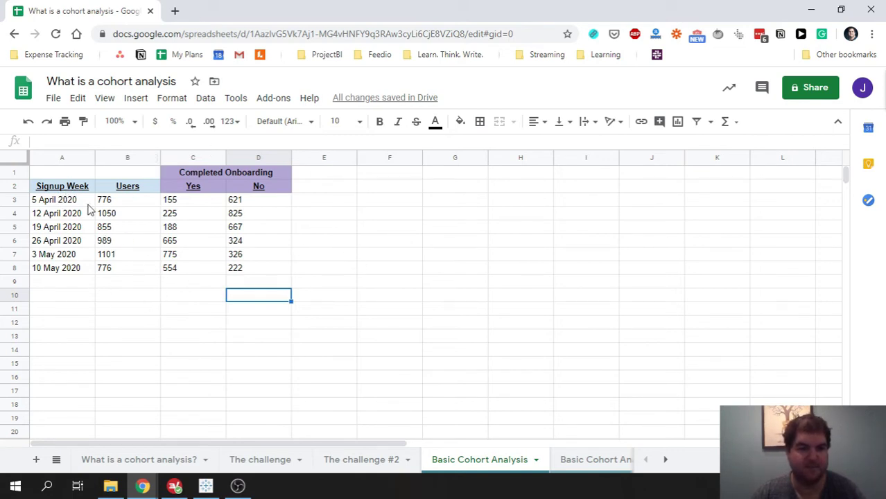
{"action": "left_click", "coordinate": [391, 284]}
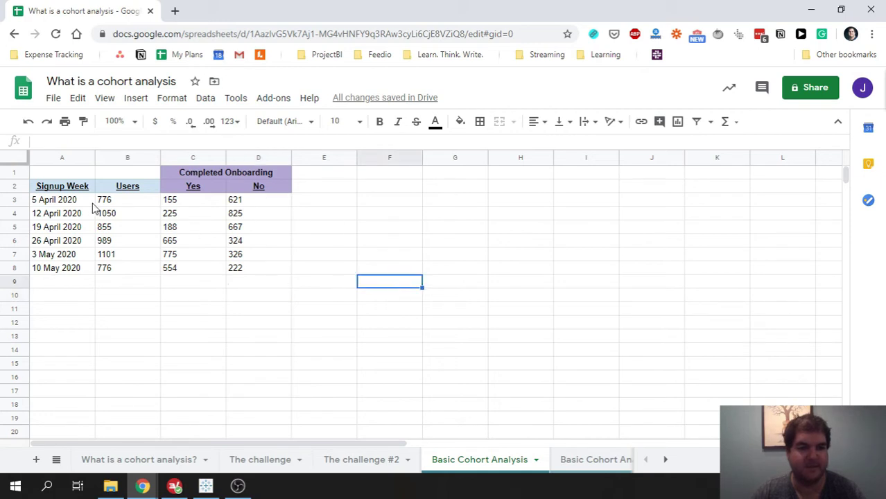
{"action": "left_click", "coordinate": [48, 203]}
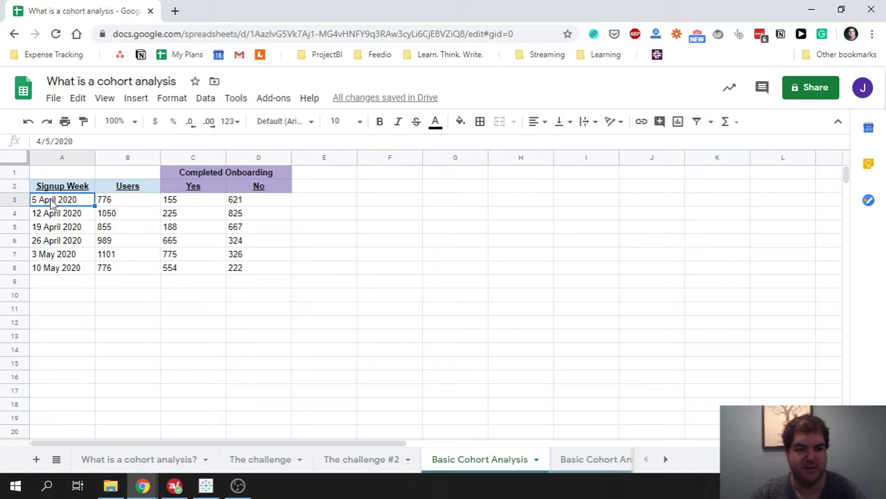
{"action": "left_click", "coordinate": [64, 217]}
{"action": "left_click", "coordinate": [60, 229]}
{"action": "left_click", "coordinate": [61, 242]}
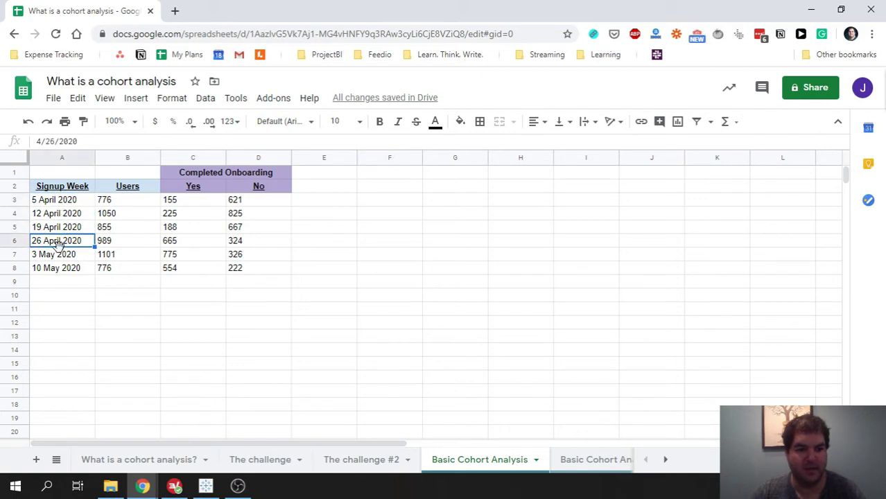
{"action": "left_click", "coordinate": [60, 255]}
{"action": "left_click", "coordinate": [63, 270]}
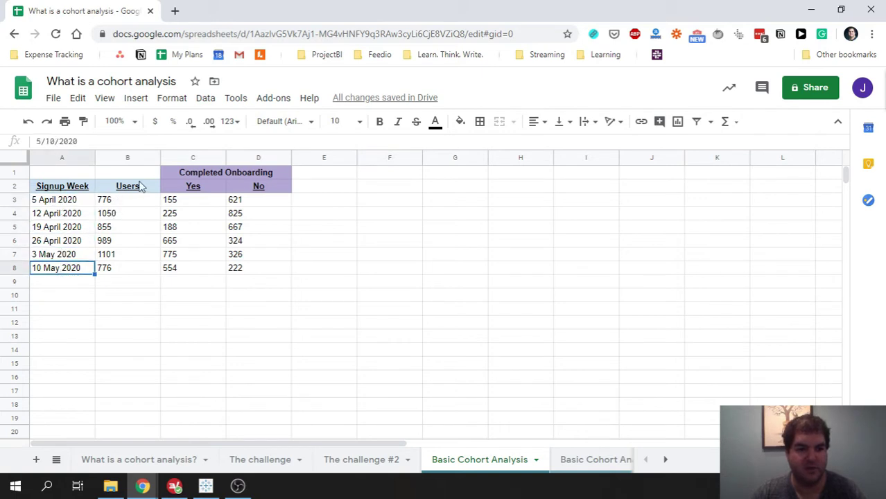
{"action": "left_click", "coordinate": [109, 201]}
{"action": "left_click", "coordinate": [62, 202]}
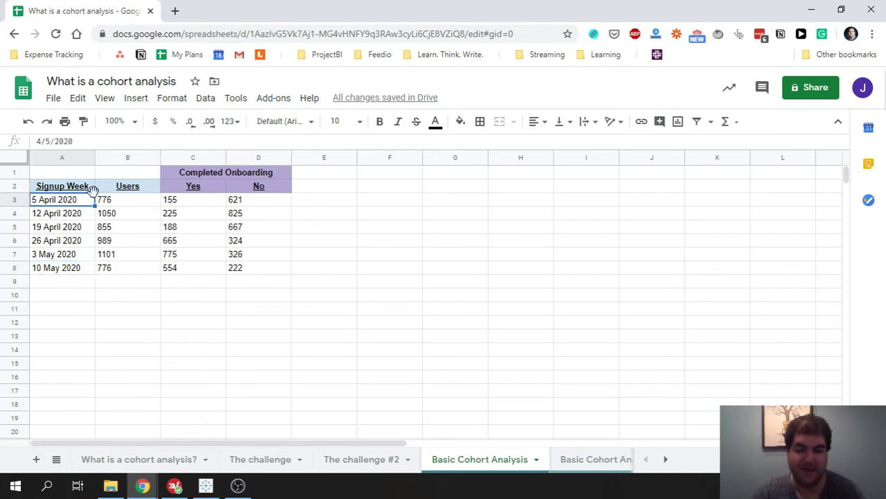
{"action": "left_click", "coordinate": [120, 203]}
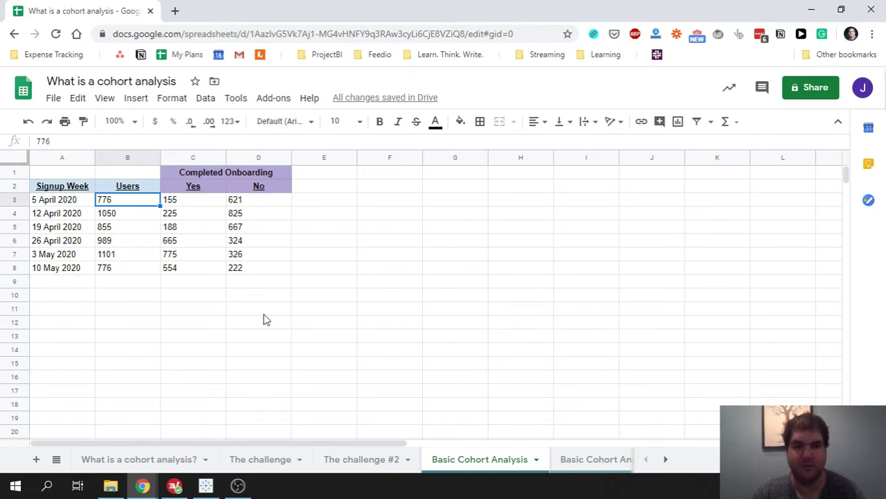
{"action": "left_click", "coordinate": [363, 269]}
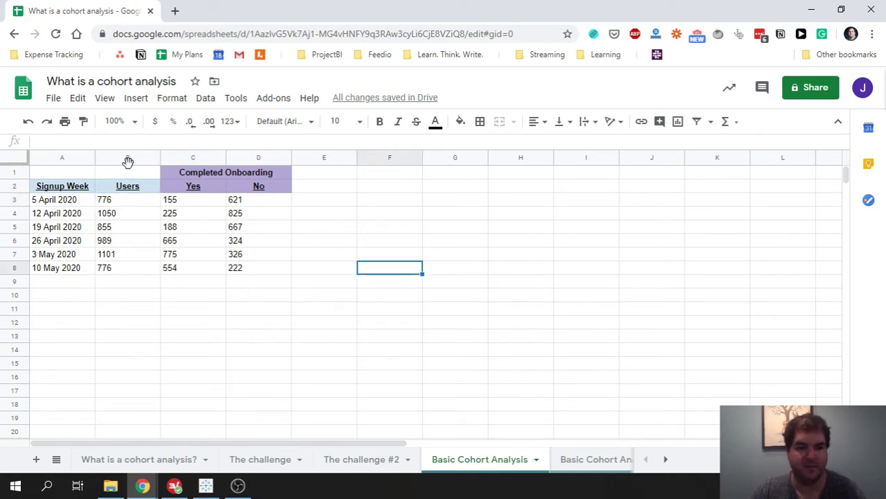
{"action": "left_click", "coordinate": [112, 203]}
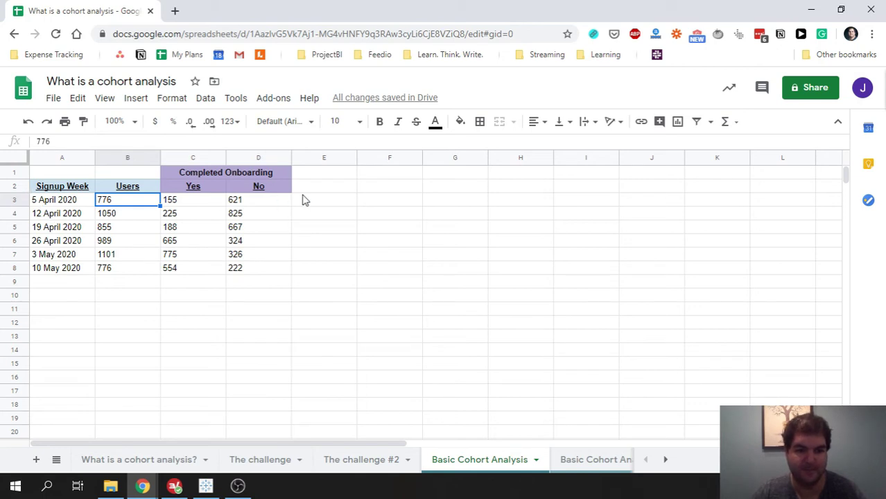
{"action": "left_click_drag", "start_coordinate": [277, 172], "coordinate": [257, 273]}
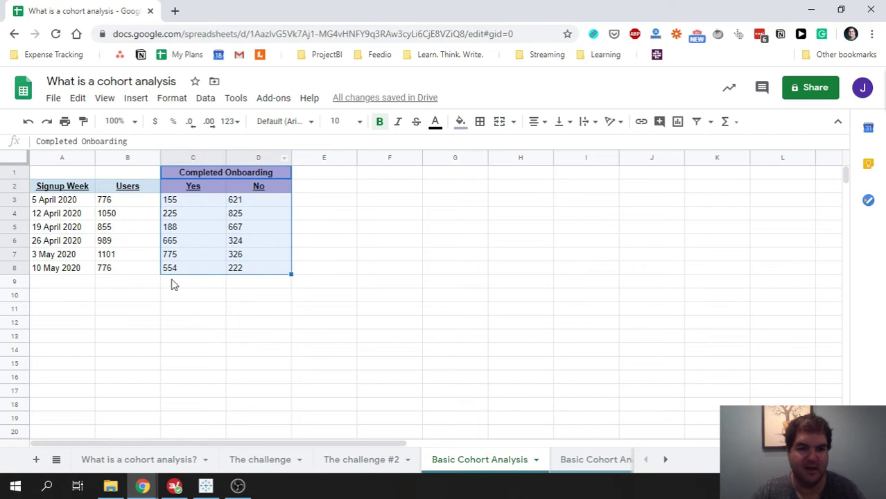
{"action": "left_click", "coordinate": [368, 190]}
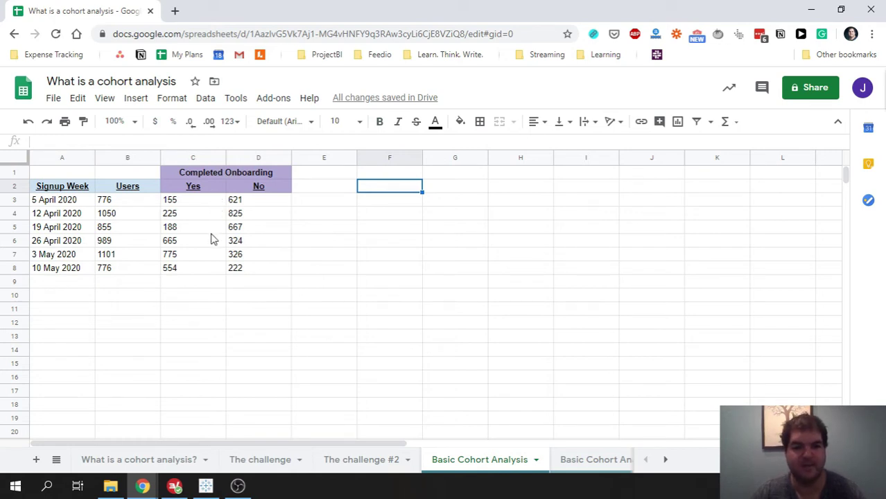
{"action": "left_click", "coordinate": [271, 176]}
{"action": "left_click", "coordinate": [342, 174]}
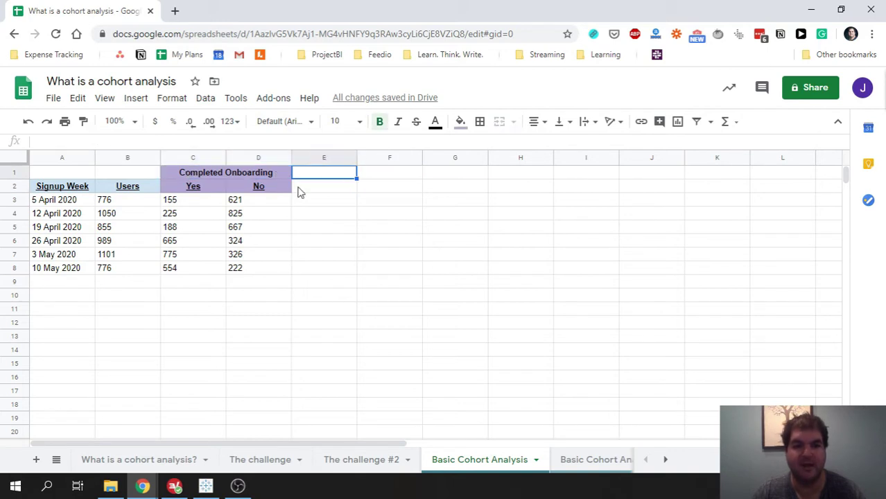
{"action": "left_click", "coordinate": [203, 187]}
{"action": "left_click", "coordinate": [272, 190]}
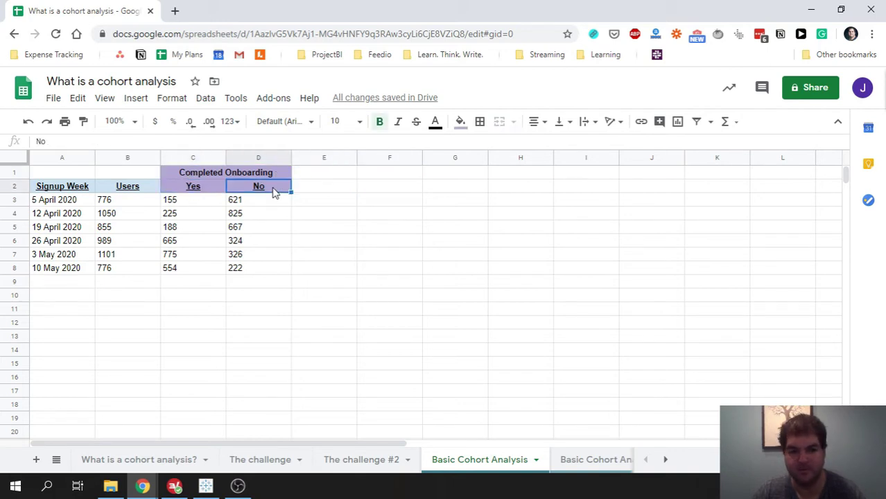
{"action": "left_click", "coordinate": [368, 216]}
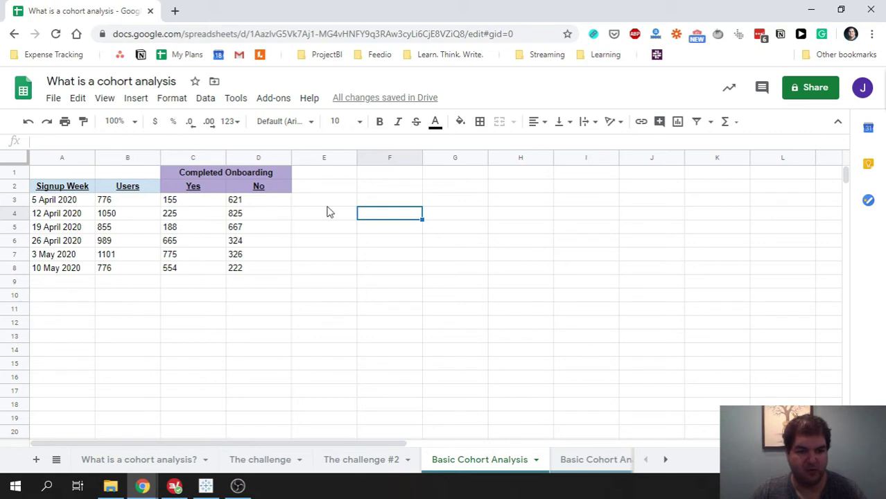
{"action": "left_click", "coordinate": [48, 199]}
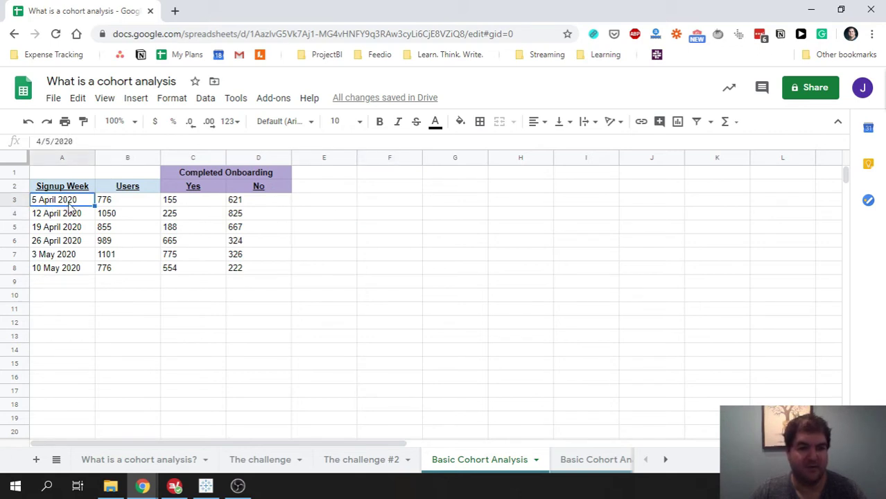
{"action": "left_click", "coordinate": [125, 201]}
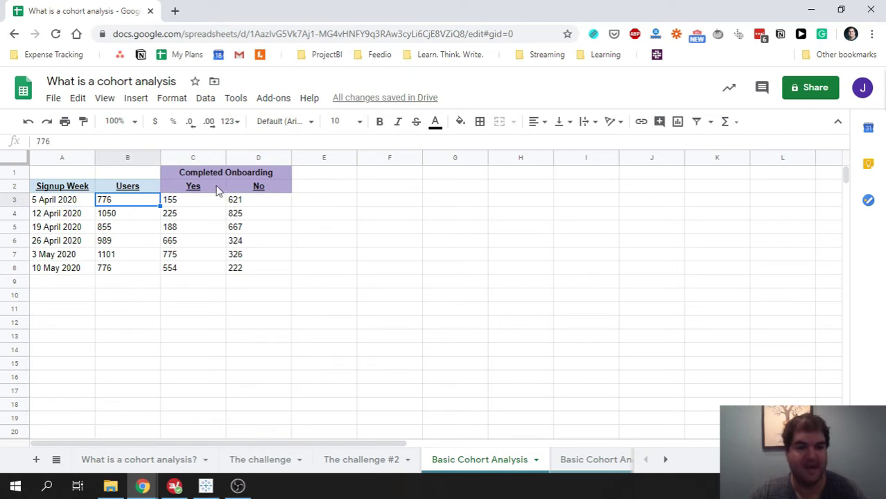
{"action": "left_click", "coordinate": [191, 205]}
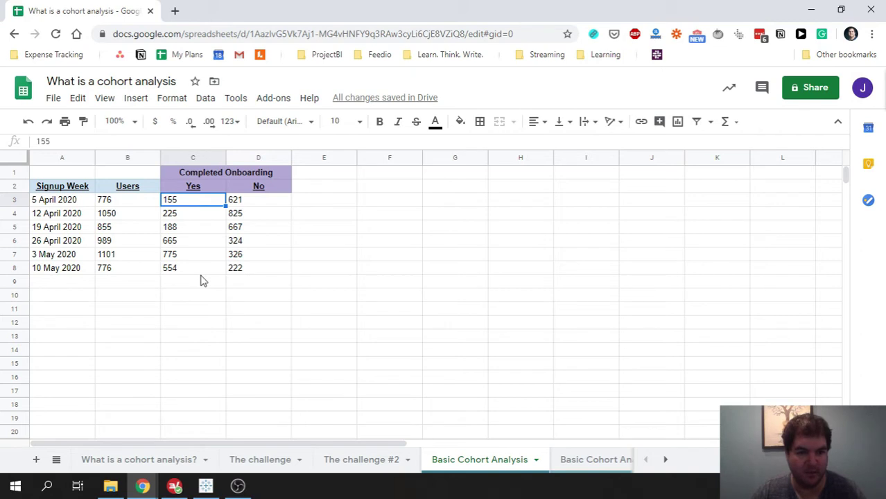
{"action": "left_click_drag", "start_coordinate": [257, 200], "coordinate": [192, 199]}
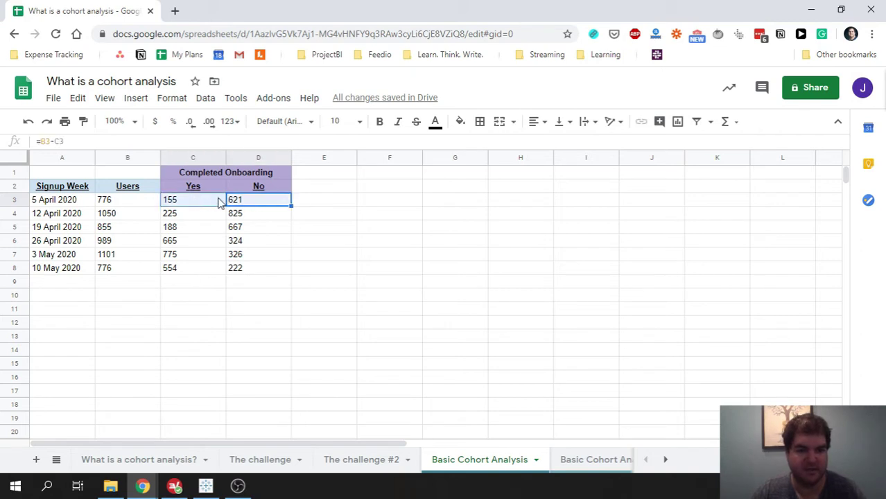
{"action": "left_click", "coordinate": [129, 202]}
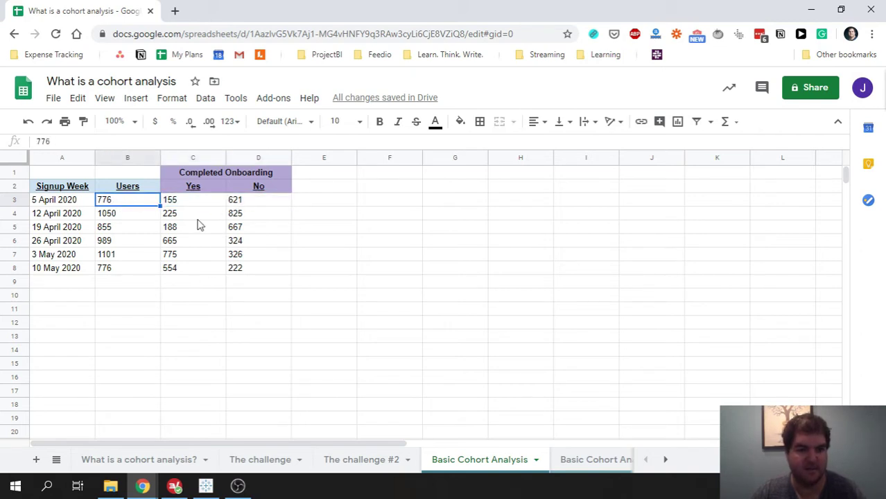
{"action": "left_click", "coordinate": [111, 213]}
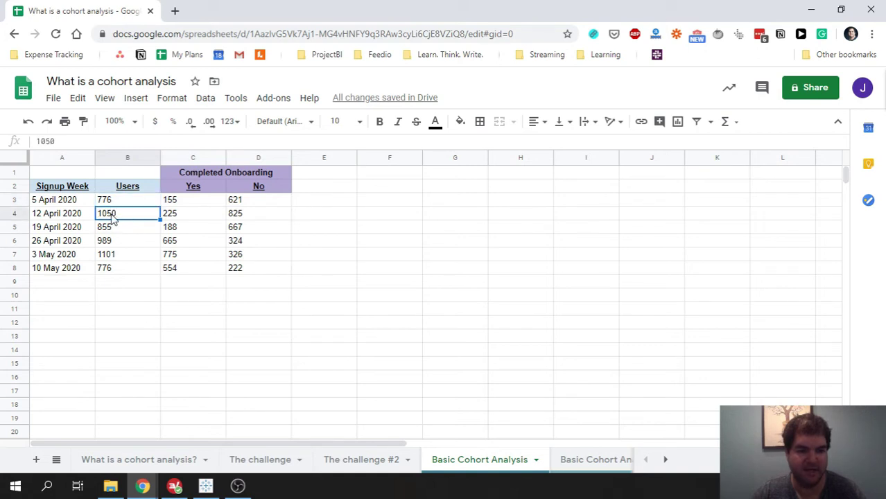
{"action": "left_click", "coordinate": [185, 220]}
{"action": "left_click", "coordinate": [243, 215]}
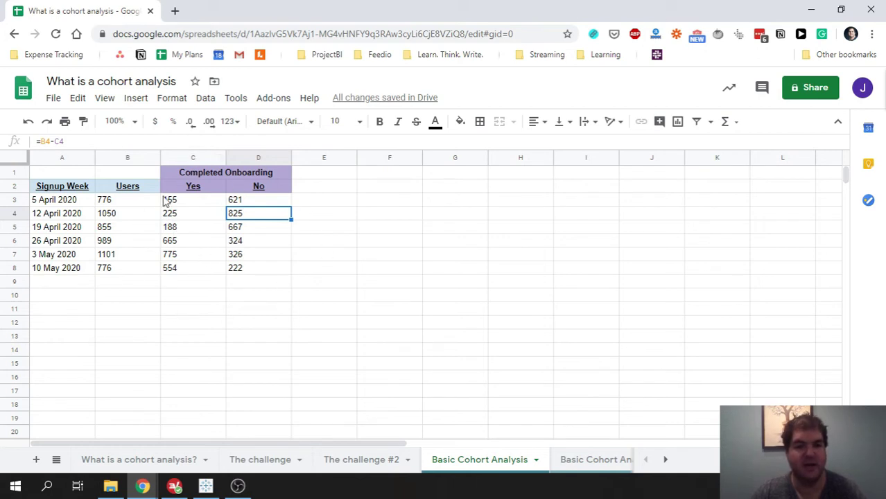
{"action": "left_click", "coordinate": [175, 313]}
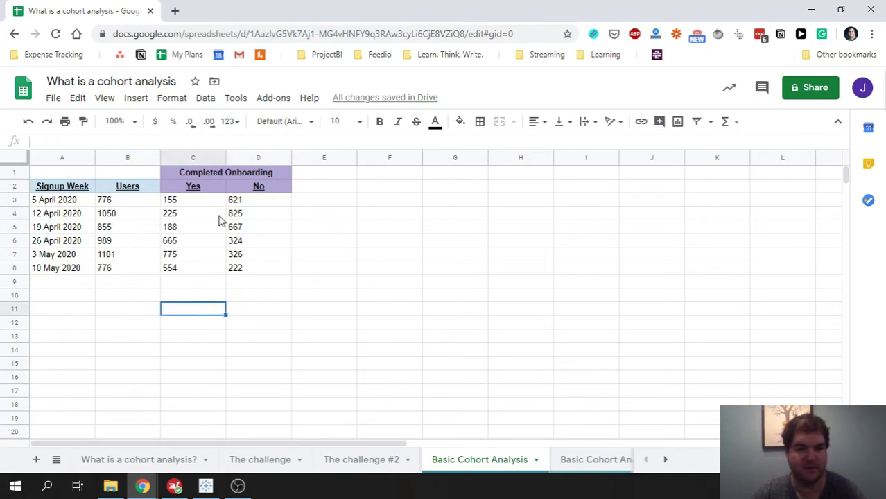
- Open 'Basic Cohort Analysis - %' and highlight the weekly user counts in B3:B8
{"action": "left_click", "coordinate": [589, 460]}
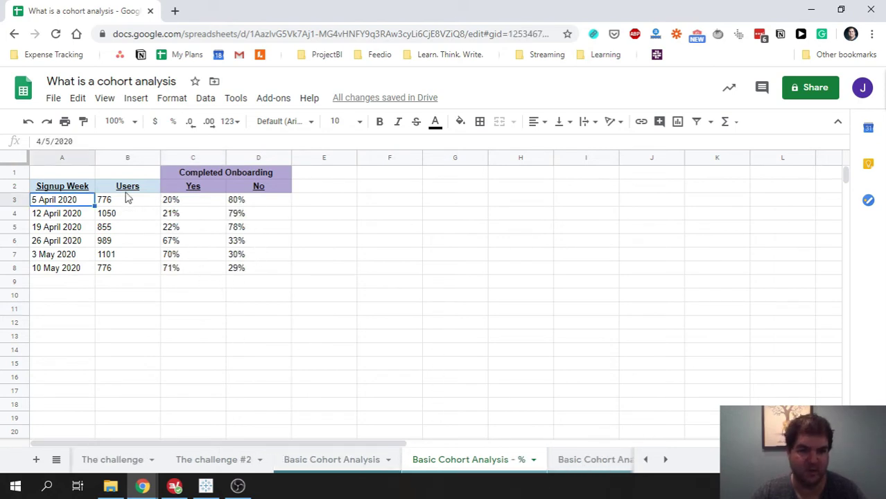
{"action": "left_click_drag", "start_coordinate": [127, 201], "coordinate": [128, 268]}
{"action": "left_click", "coordinate": [127, 309]}
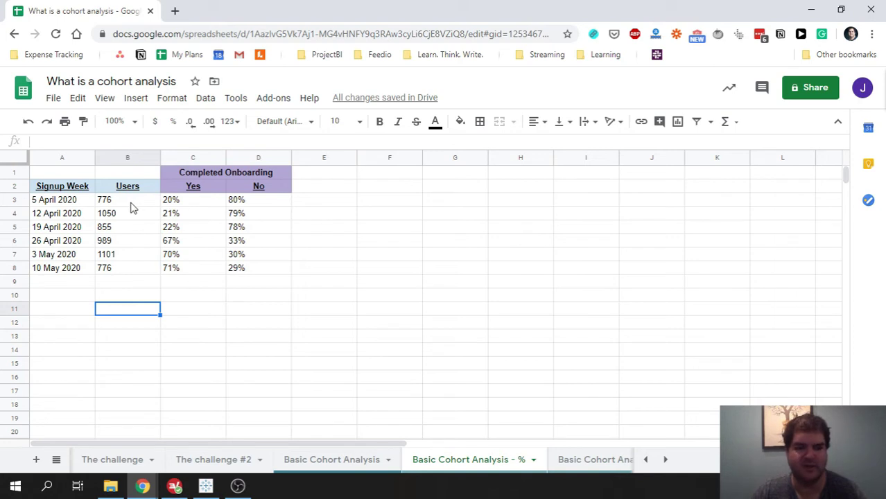
{"action": "left_click_drag", "start_coordinate": [127, 269], "coordinate": [118, 203]}
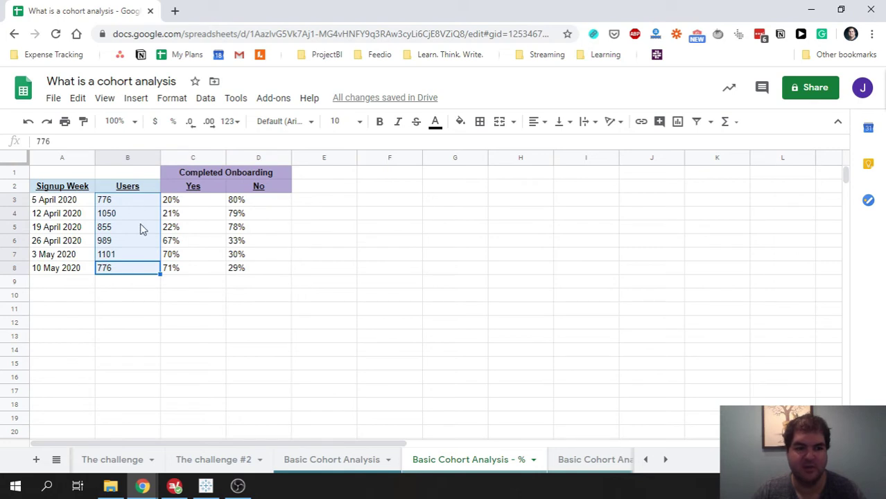
{"action": "left_click", "coordinate": [387, 270]}
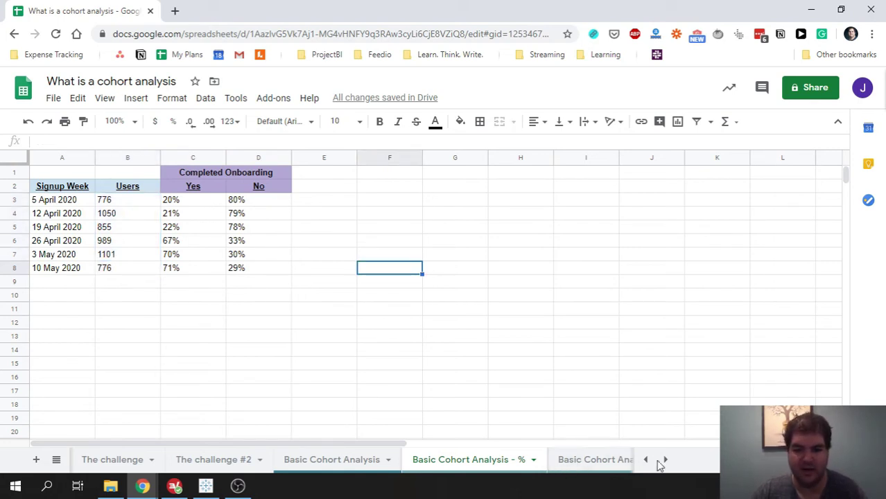
{"action": "left_click", "coordinate": [581, 459]}
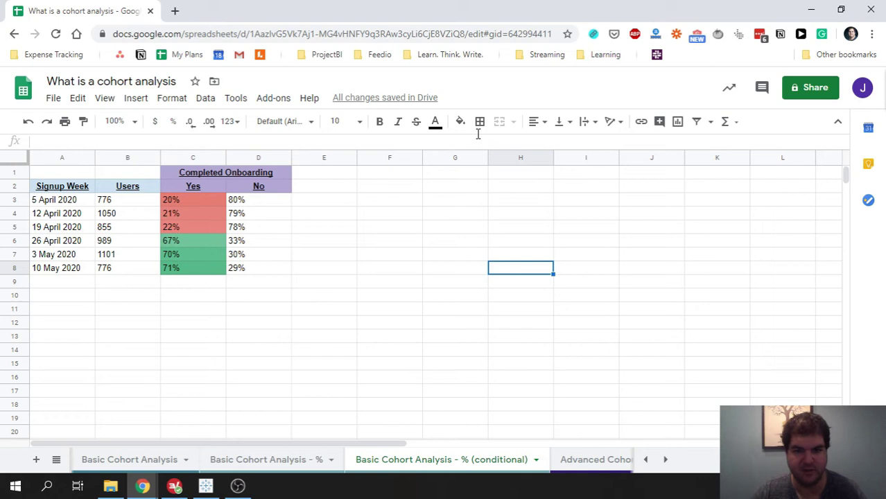
{"action": "left_click", "coordinate": [186, 199]}
{"action": "left_click_drag", "start_coordinate": [186, 199], "coordinate": [193, 273]}
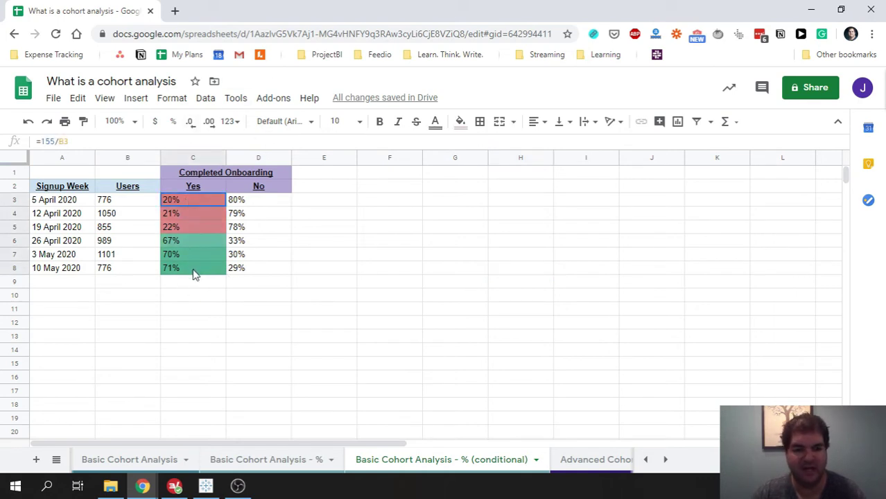
{"action": "left_click", "coordinate": [194, 310]}
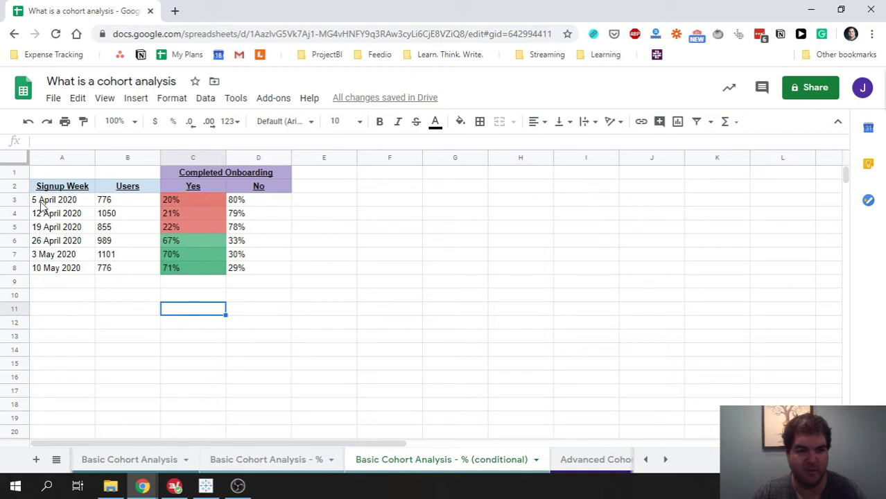
{"action": "left_click_drag", "start_coordinate": [41, 203], "coordinate": [211, 194]}
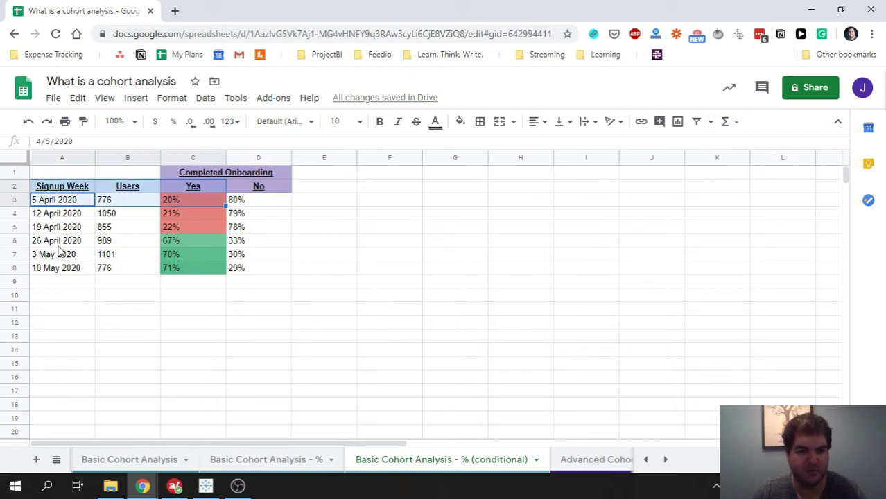
{"action": "left_click", "coordinate": [185, 313]}
{"action": "left_click", "coordinate": [69, 244]}
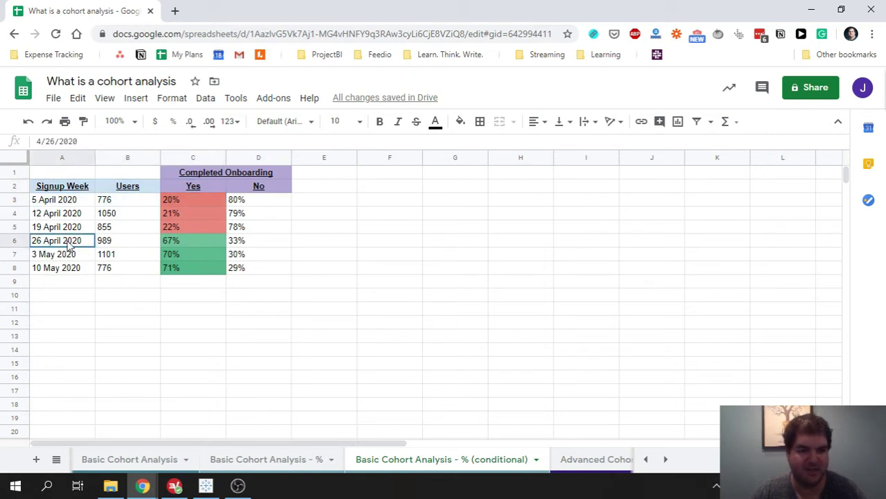
{"action": "left_click_drag", "start_coordinate": [69, 244], "coordinate": [269, 245]}
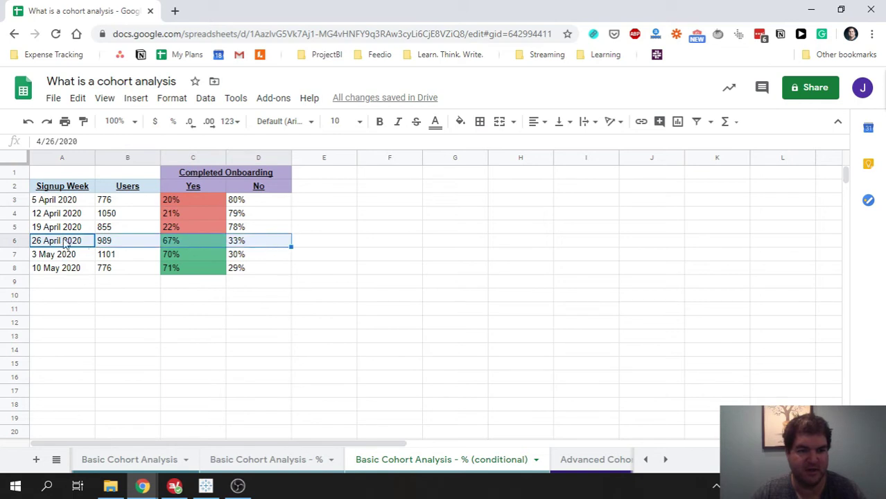
{"action": "left_click", "coordinate": [187, 228]}
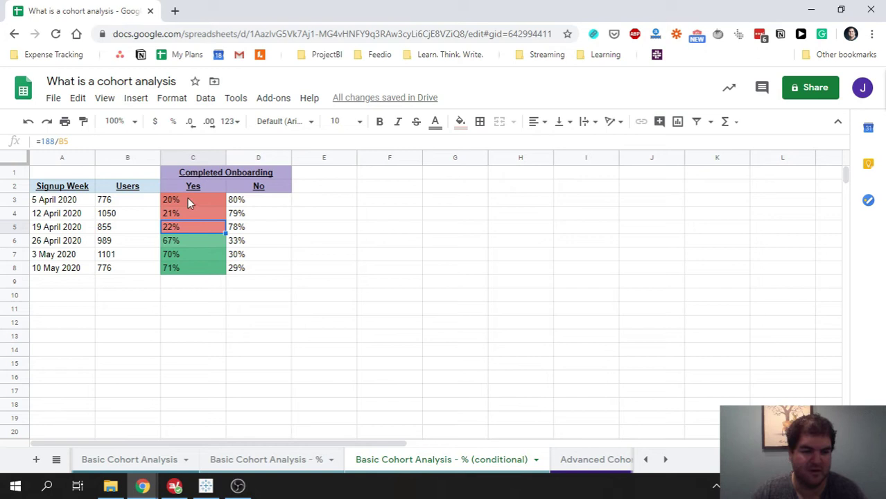
{"action": "left_click", "coordinate": [192, 241]}
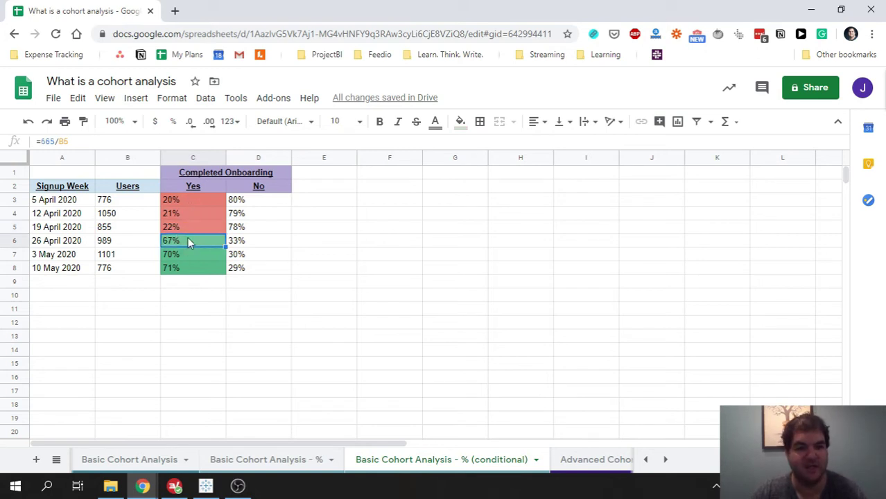
{"action": "left_click", "coordinate": [203, 312]}
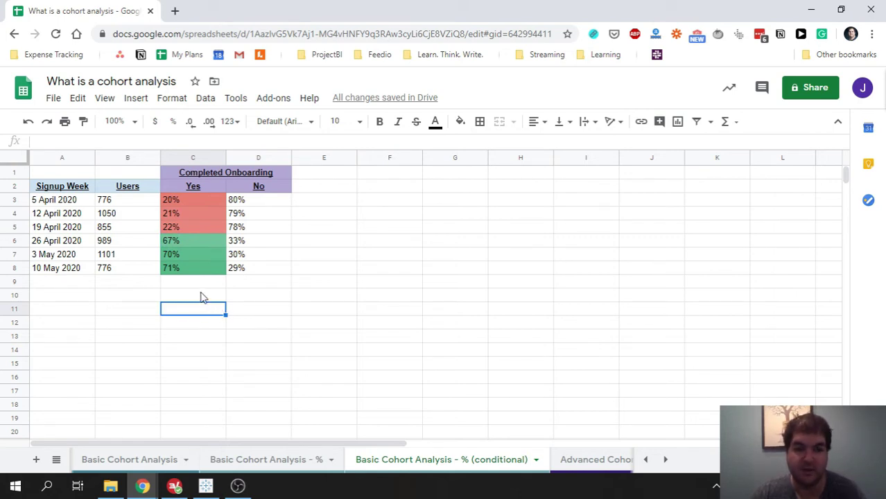
{"action": "left_click_drag", "start_coordinate": [40, 243], "coordinate": [218, 240]}
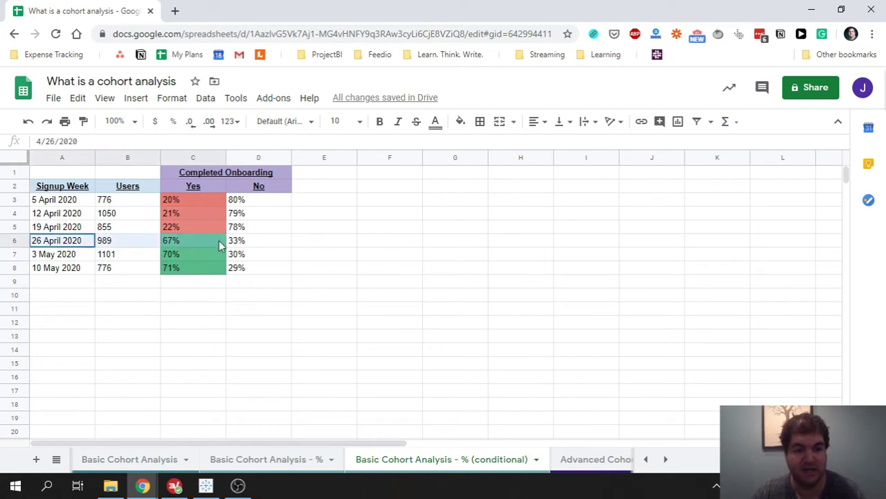
{"action": "left_click", "coordinate": [198, 294]}
{"action": "left_click", "coordinate": [178, 229]}
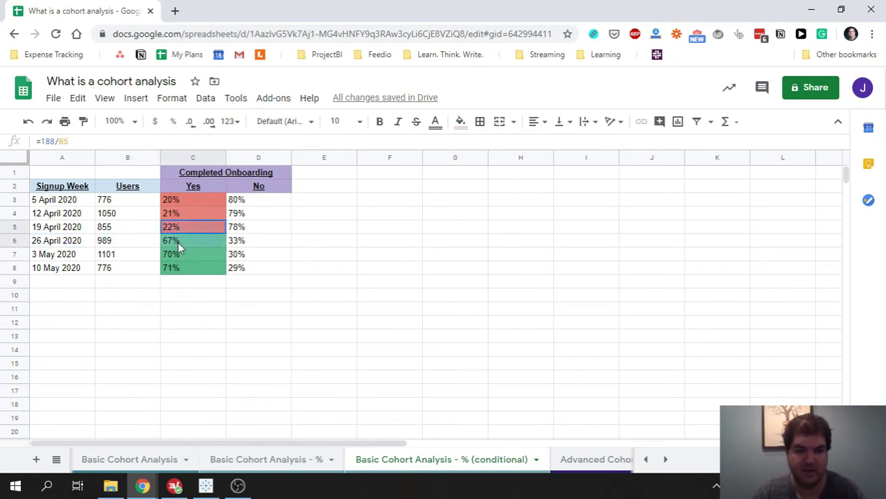
{"action": "left_click", "coordinate": [193, 327]}
{"action": "left_click", "coordinate": [190, 243]}
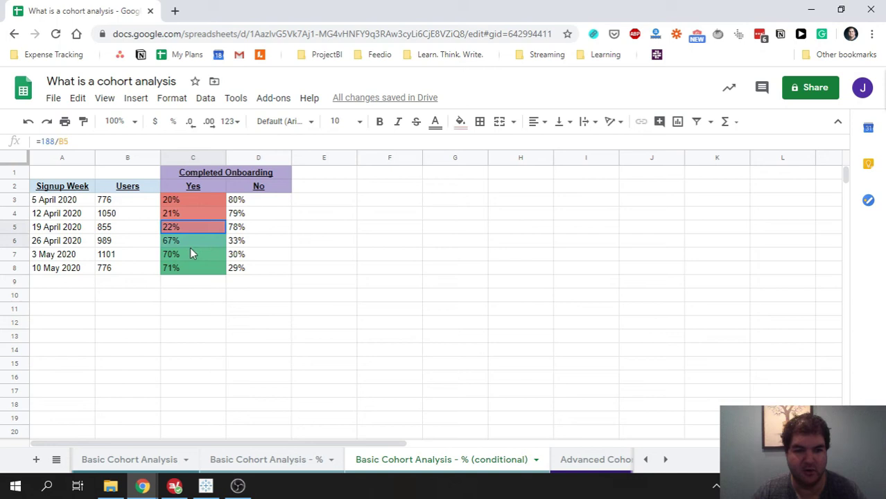
{"action": "left_click", "coordinate": [214, 312]}
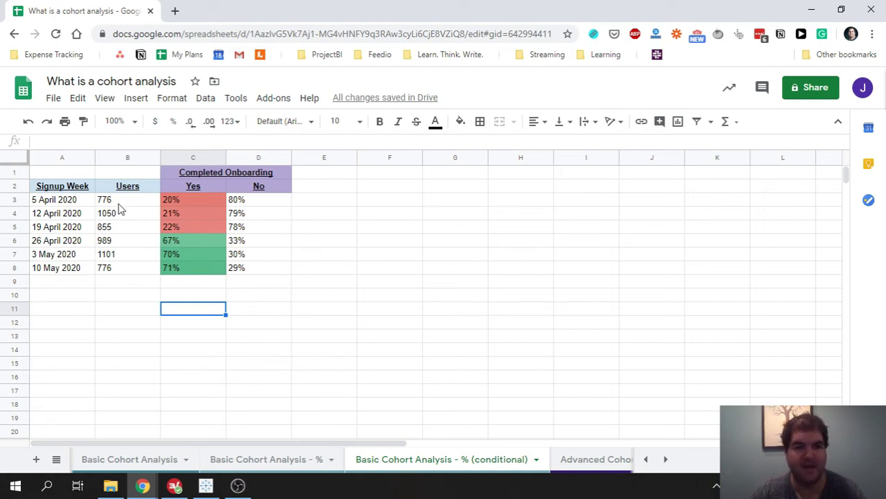
{"action": "left_click_drag", "start_coordinate": [119, 202], "coordinate": [129, 272]}
{"action": "left_click", "coordinate": [147, 311]}
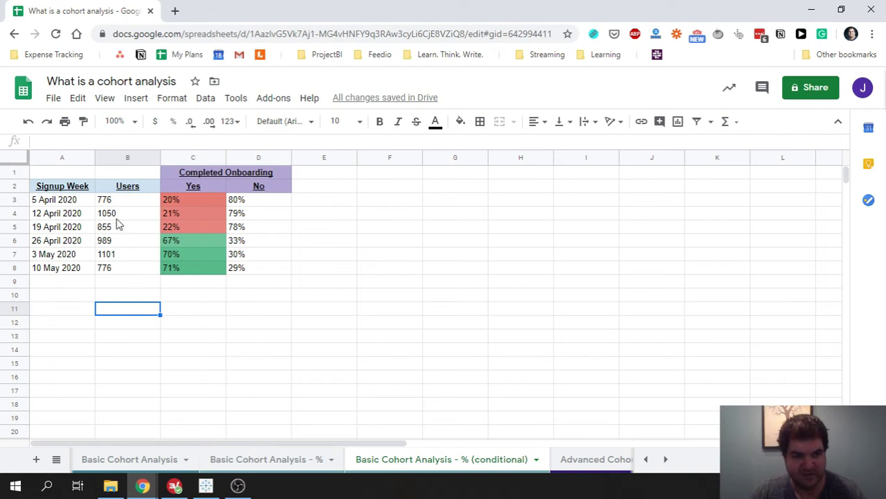
{"action": "left_click", "coordinate": [67, 201]}
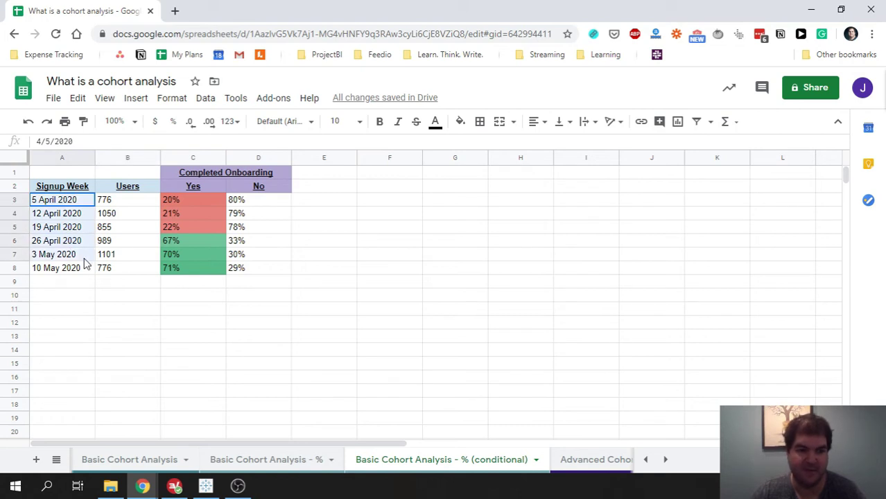
{"action": "left_click", "coordinate": [66, 270], "text": "shift"}
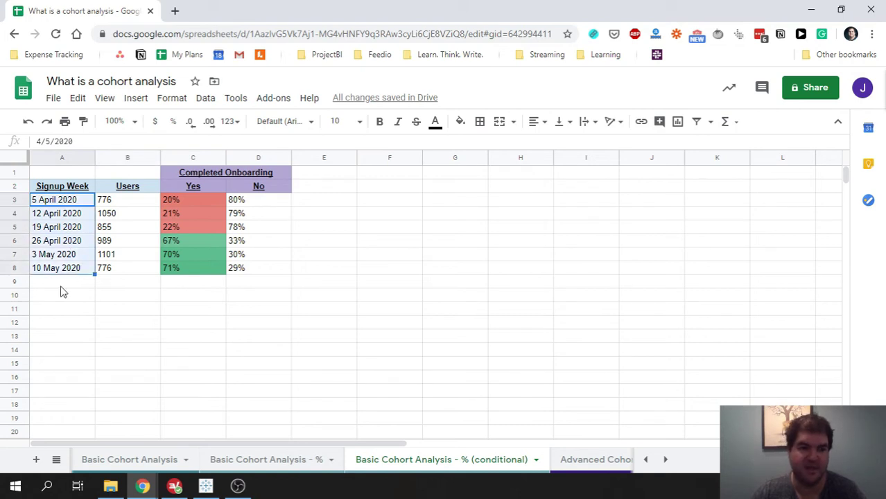
{"action": "left_click", "coordinate": [207, 314]}
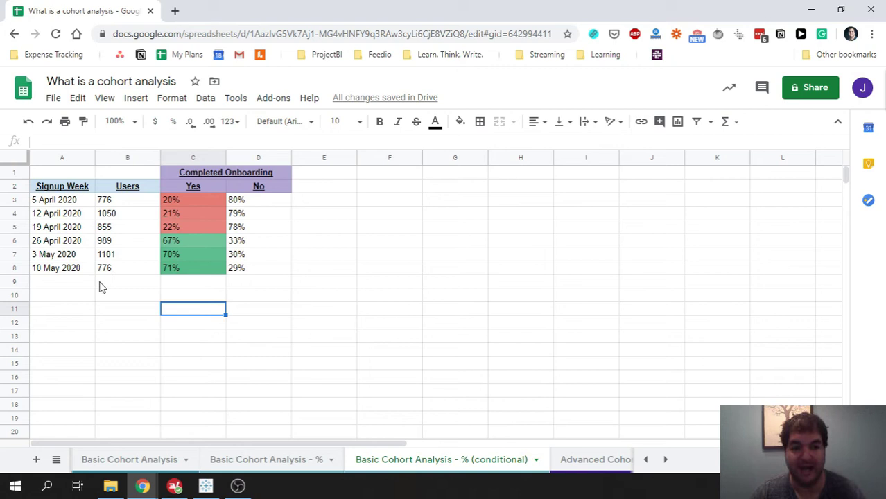
{"action": "left_click", "coordinate": [75, 279]}
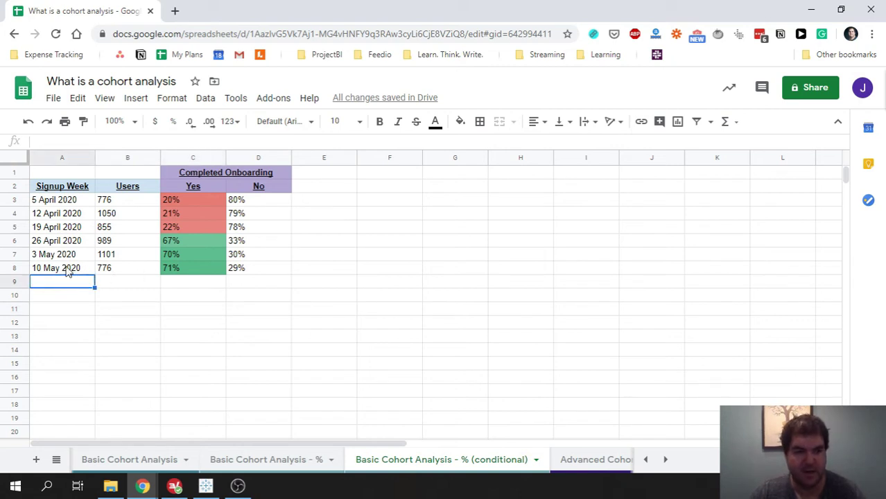
{"action": "left_click", "coordinate": [67, 269]}
{"action": "left_click", "coordinate": [297, 309]}
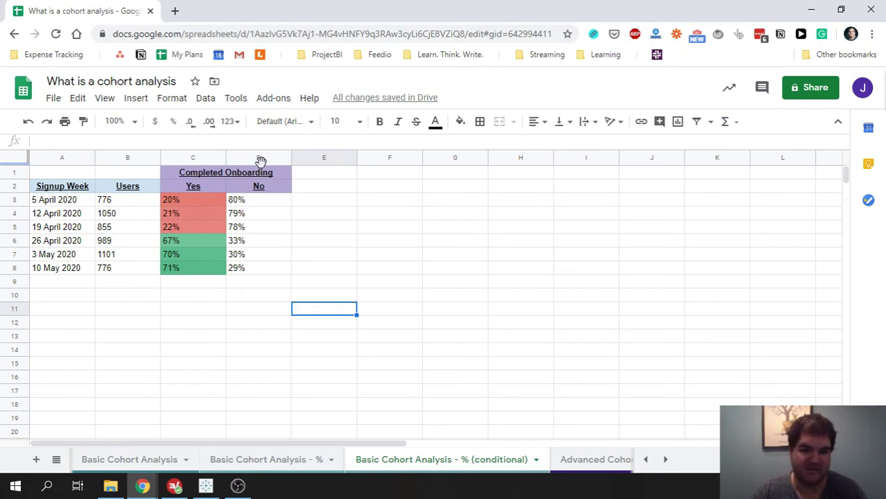
{"action": "left_click", "coordinate": [192, 187]}
{"action": "left_click", "coordinate": [272, 188]}
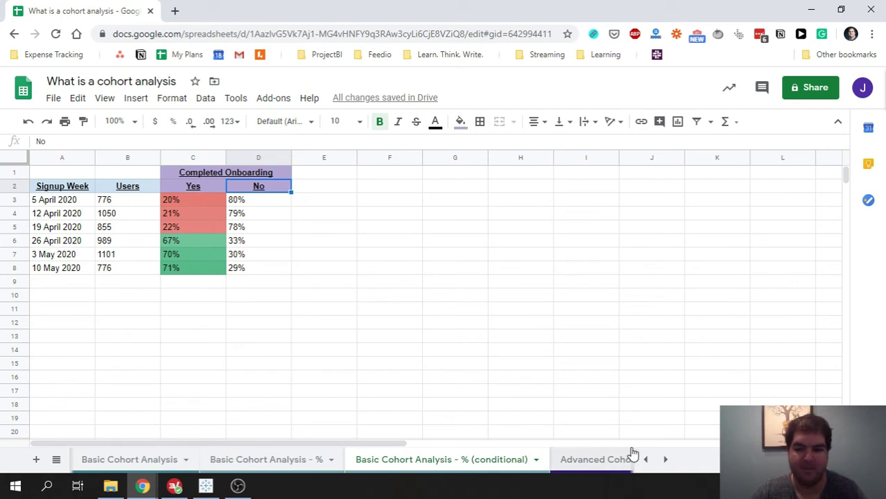
{"action": "left_click", "coordinate": [666, 461]}
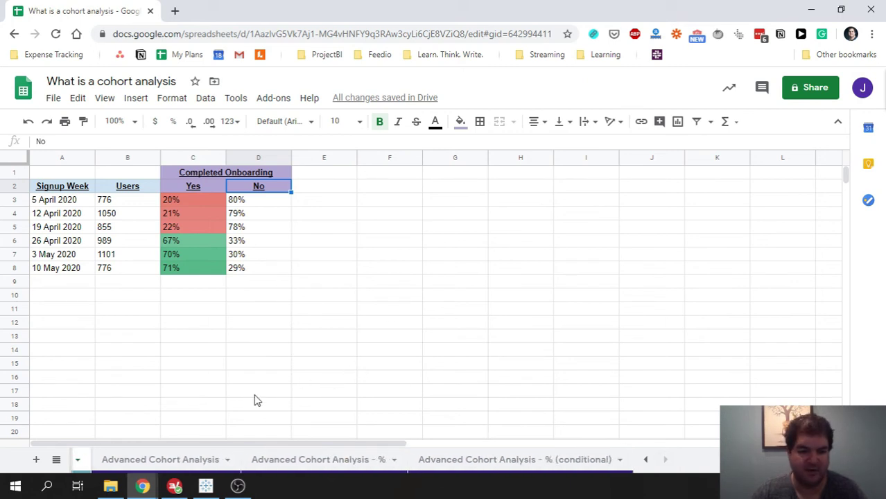
- Switch to 'Advanced Cohort Analysis' and highlight the Signup Week dates, starting 5 April 2020
{"action": "left_click", "coordinate": [170, 461]}
{"action": "left_click", "coordinate": [444, 326]}
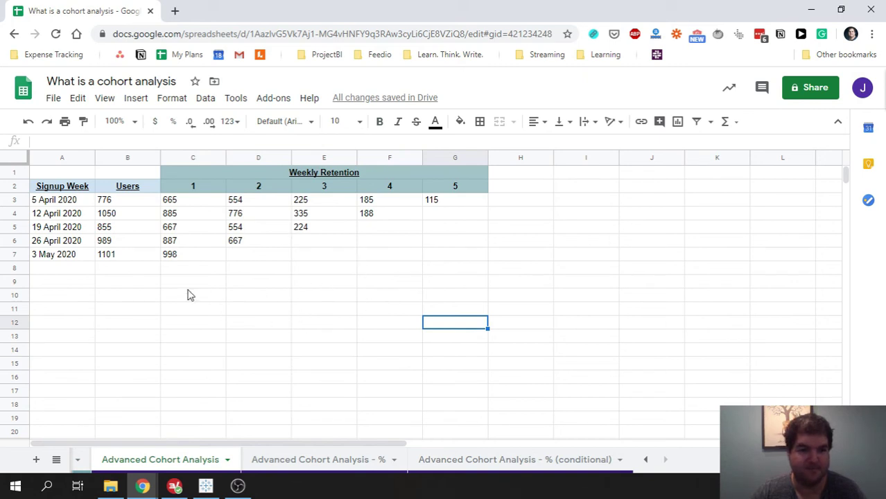
{"action": "left_click_drag", "start_coordinate": [65, 189], "coordinate": [72, 257]}
{"action": "left_click", "coordinate": [75, 282]}
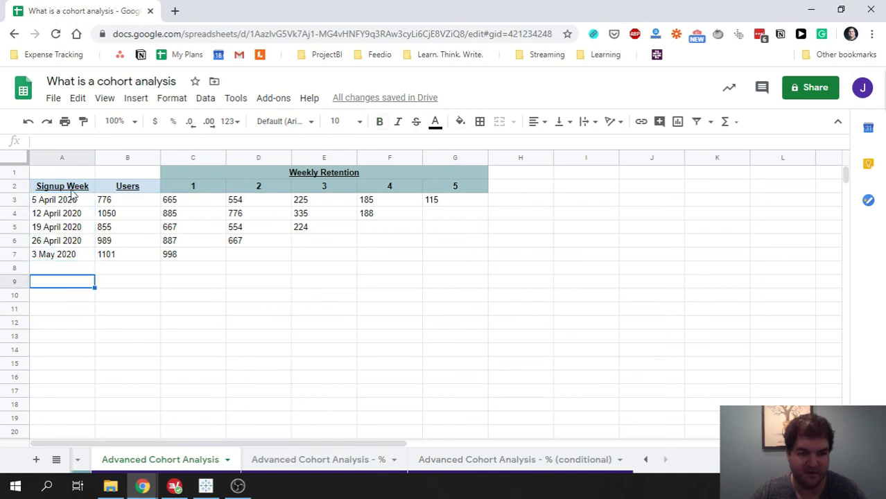
{"action": "left_click_drag", "start_coordinate": [78, 191], "coordinate": [69, 254]}
{"action": "left_click", "coordinate": [79, 297]}
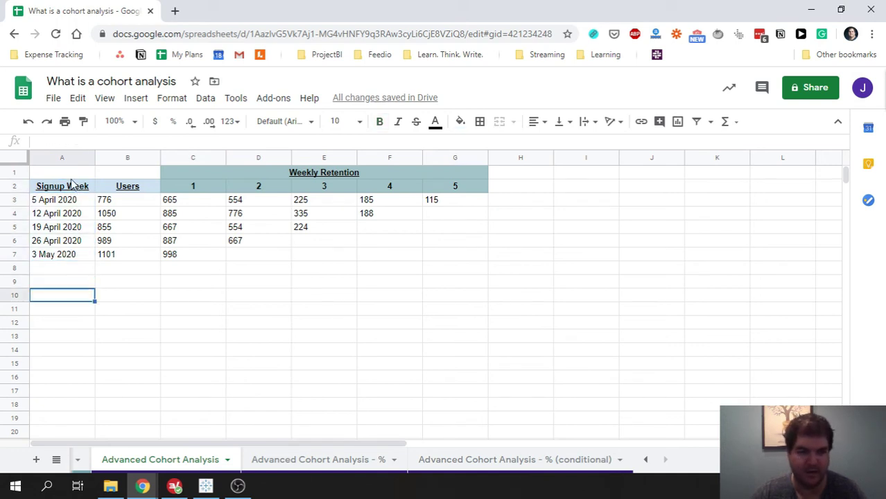
{"action": "left_click", "coordinate": [72, 188]}
{"action": "left_click_drag", "start_coordinate": [72, 201], "coordinate": [67, 271]}
{"action": "left_click", "coordinate": [182, 323]}
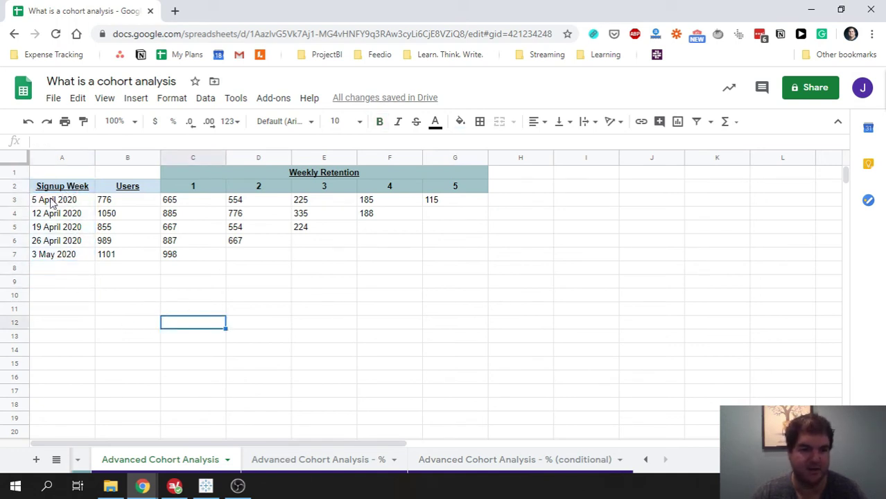
{"action": "left_click", "coordinate": [43, 202]}
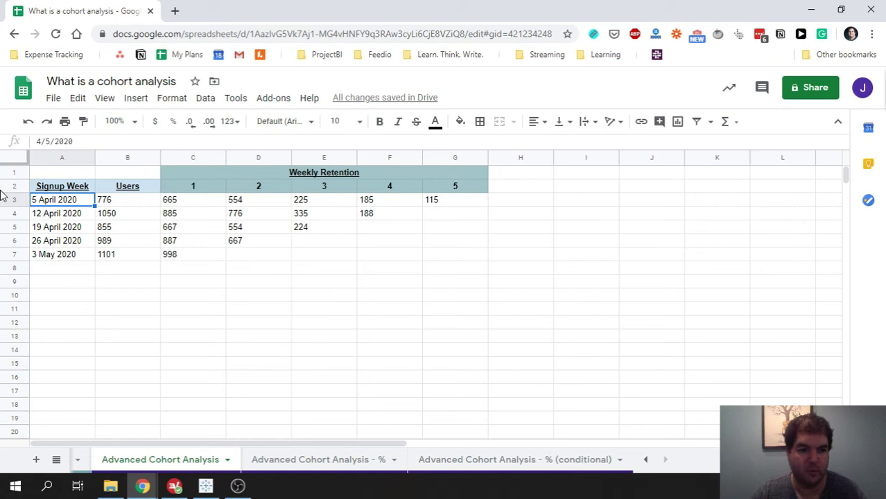
{"action": "left_click", "coordinate": [260, 320]}
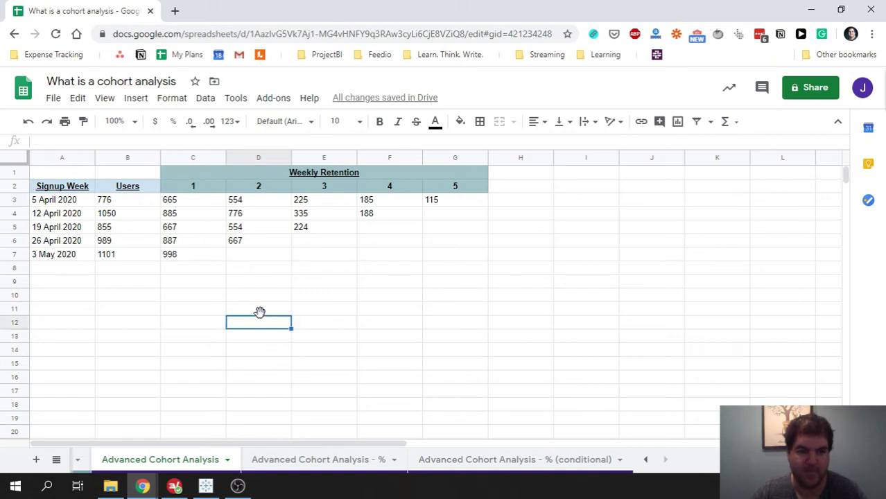
- Select the week 1 and week 2 headings and the merged Weekly Retention title
{"action": "left_click", "coordinate": [199, 189]}
{"action": "left_click", "coordinate": [265, 187]}
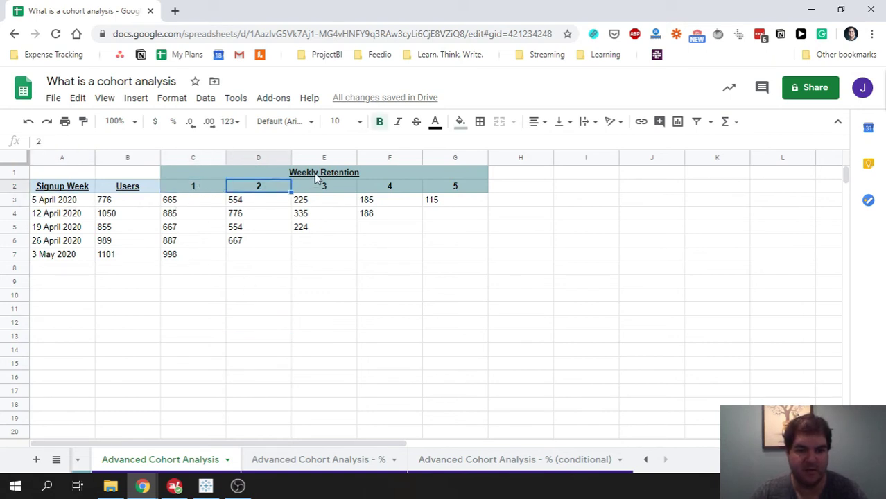
{"action": "left_click", "coordinate": [347, 176]}
{"action": "left_click", "coordinate": [326, 295]}
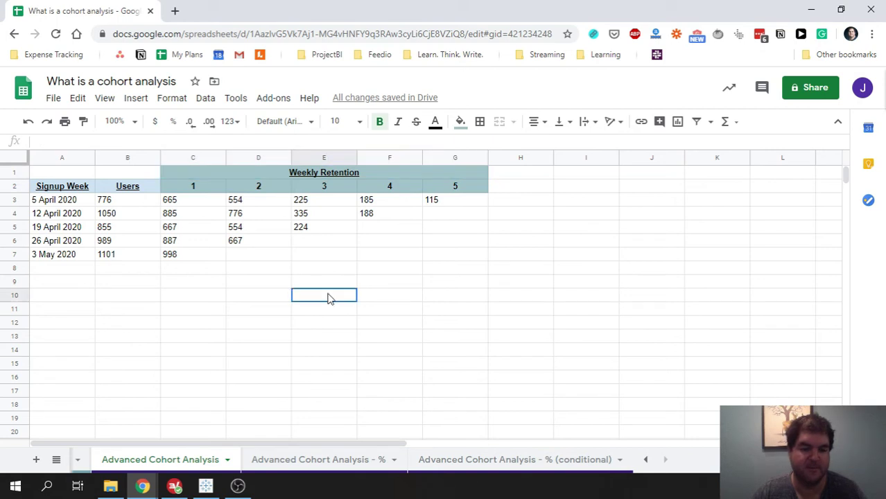
{"action": "left_click", "coordinate": [179, 192]}
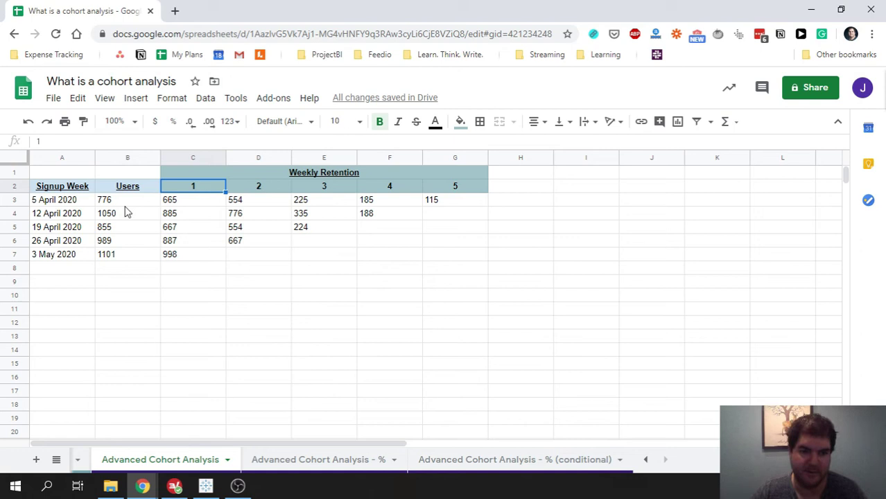
- Highlight the Users counts, the week 1–3 retention counts, and the empty lower-right area
{"action": "left_click_drag", "start_coordinate": [125, 185], "coordinate": [129, 259]}
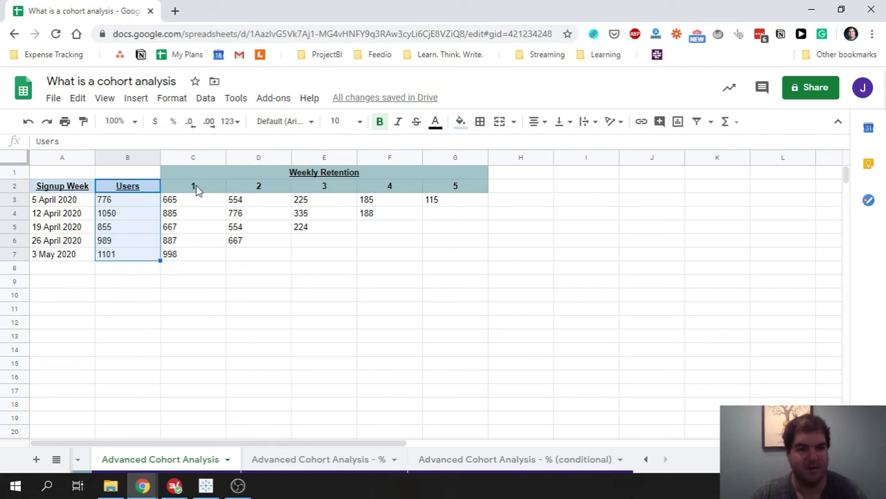
{"action": "left_click_drag", "start_coordinate": [197, 189], "coordinate": [196, 258]}
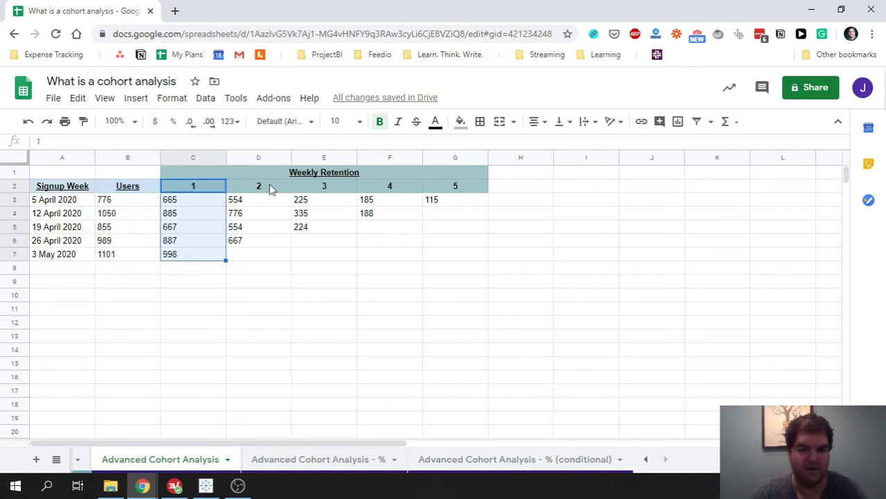
{"action": "left_click_drag", "start_coordinate": [273, 188], "coordinate": [273, 255]}
{"action": "left_click_drag", "start_coordinate": [348, 192], "coordinate": [340, 245]}
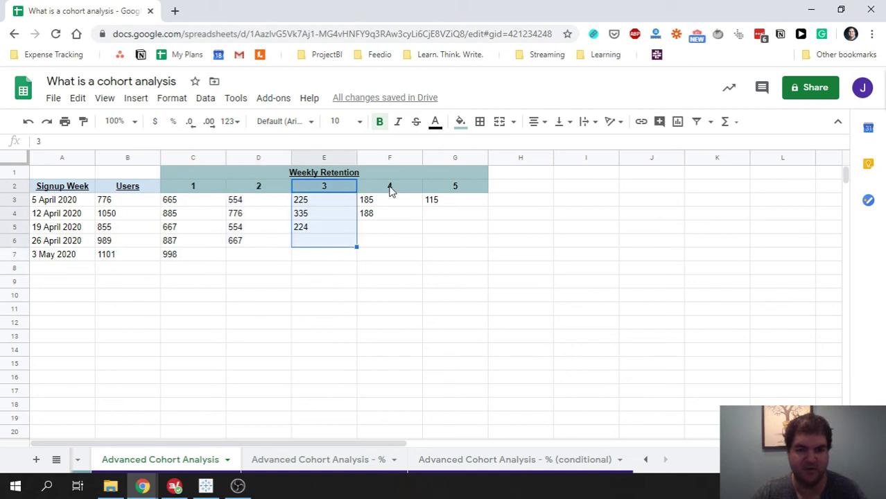
{"action": "left_click", "coordinate": [477, 295]}
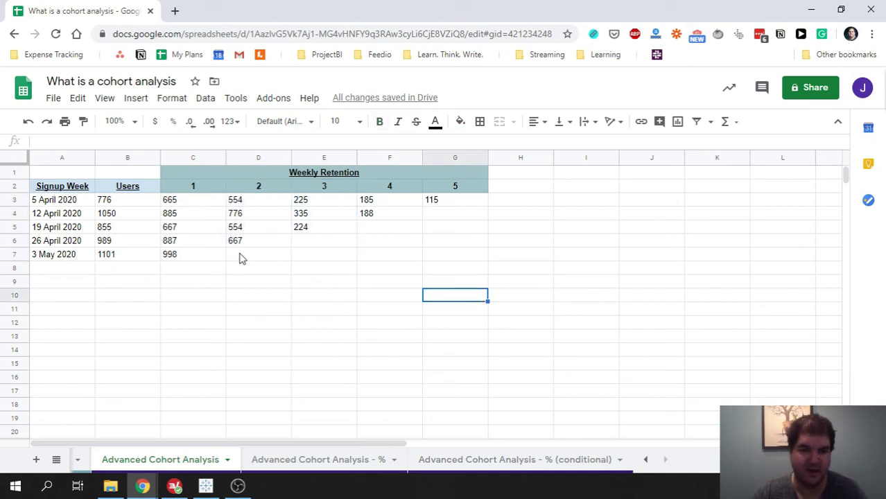
{"action": "left_click_drag", "start_coordinate": [241, 256], "coordinate": [388, 268]}
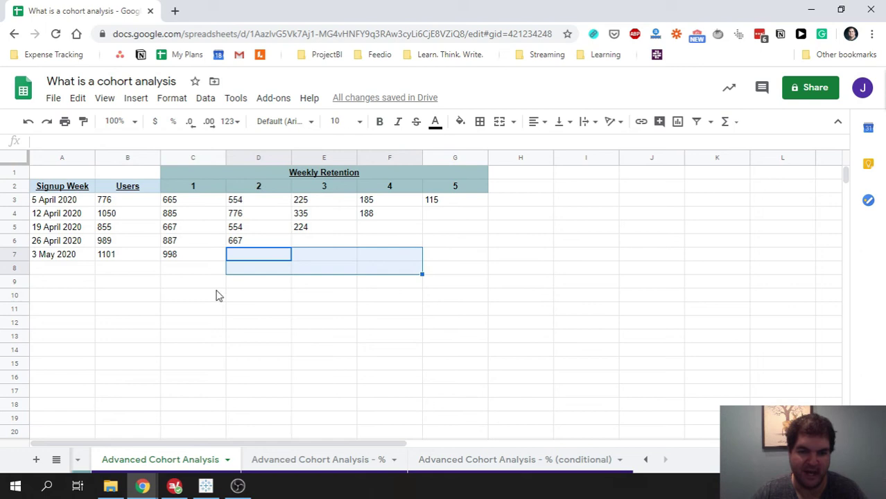
{"action": "left_click", "coordinate": [262, 310]}
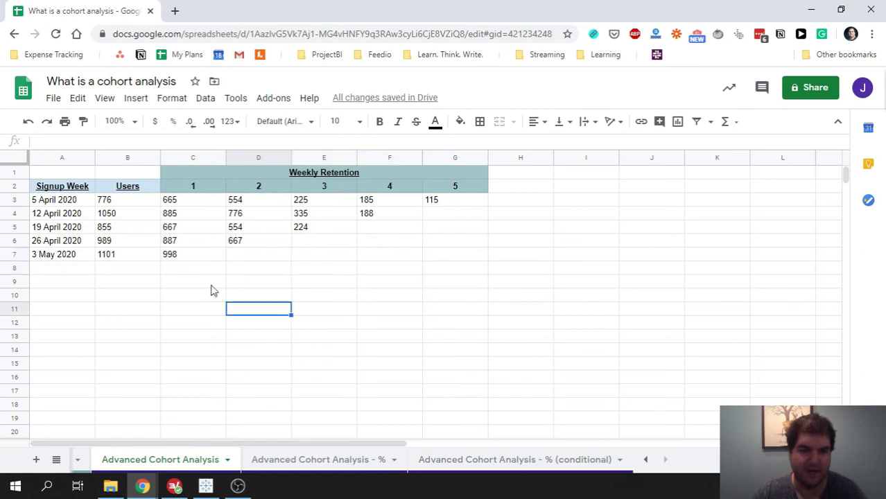
- Point out the 26 April 2020 cohort's 989 users and the 3 May cohort's 998 week 1 returners
{"action": "left_click", "coordinate": [48, 242]}
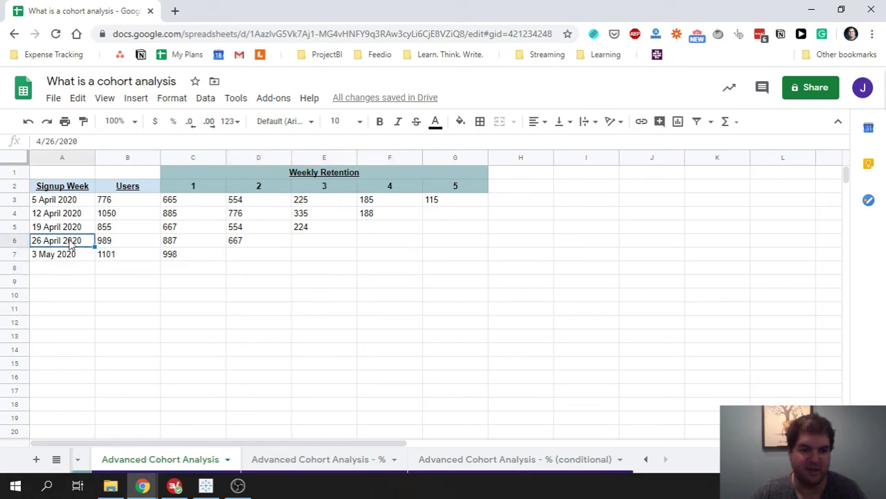
{"action": "left_click", "coordinate": [122, 243]}
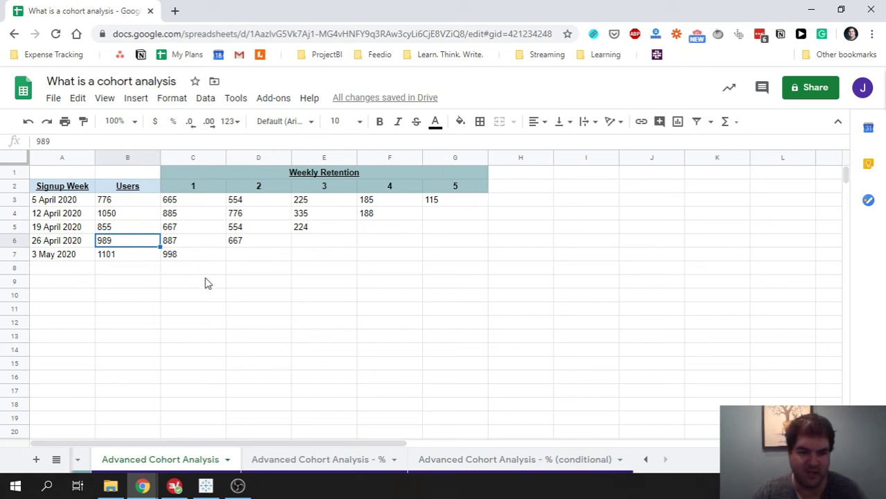
{"action": "left_click", "coordinate": [135, 282]}
{"action": "left_click", "coordinate": [49, 260]}
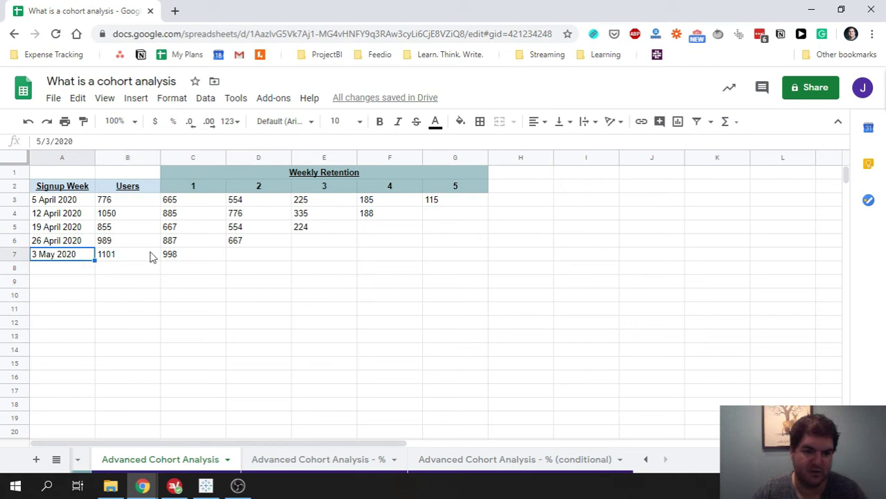
{"action": "left_click", "coordinate": [175, 257]}
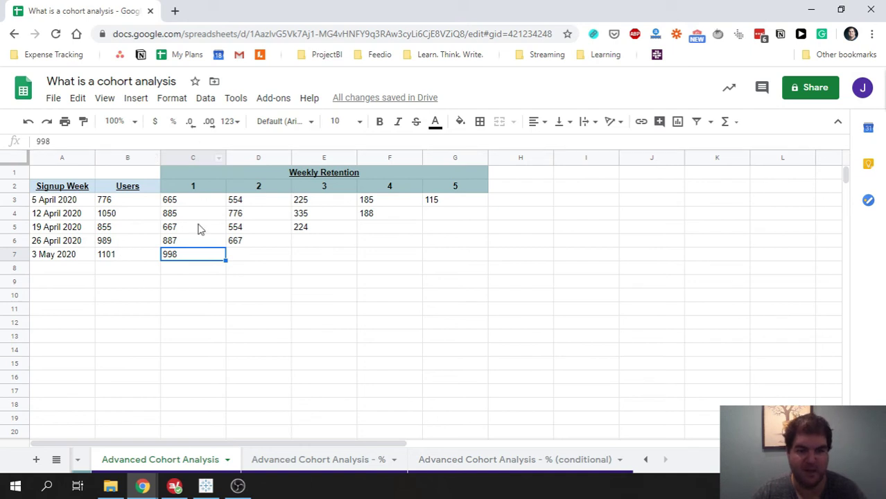
{"action": "left_click", "coordinate": [326, 270]}
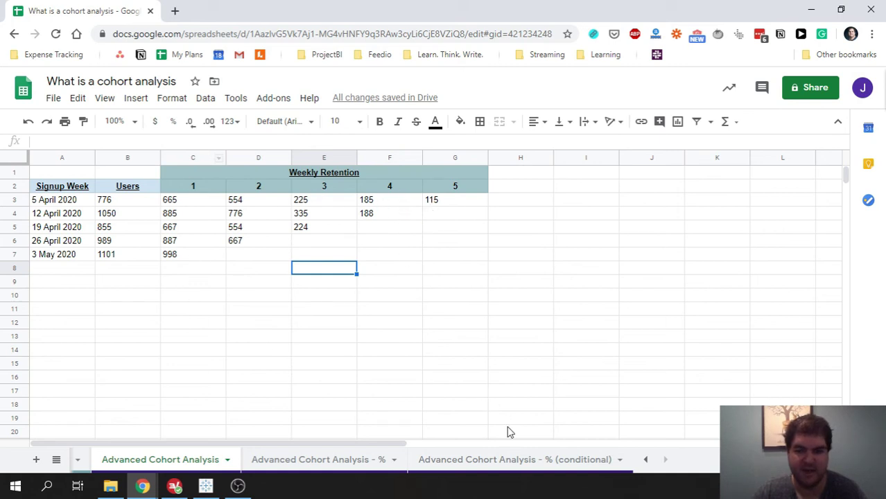
- Compare the week 1 percentages on the % sheet with the Users counts on the counts sheet
{"action": "left_click", "coordinate": [336, 460]}
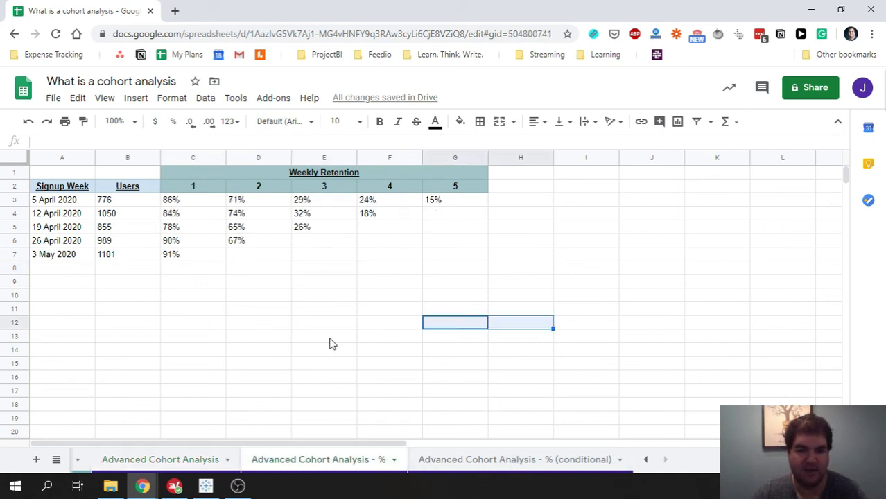
{"action": "left_click", "coordinate": [271, 273]}
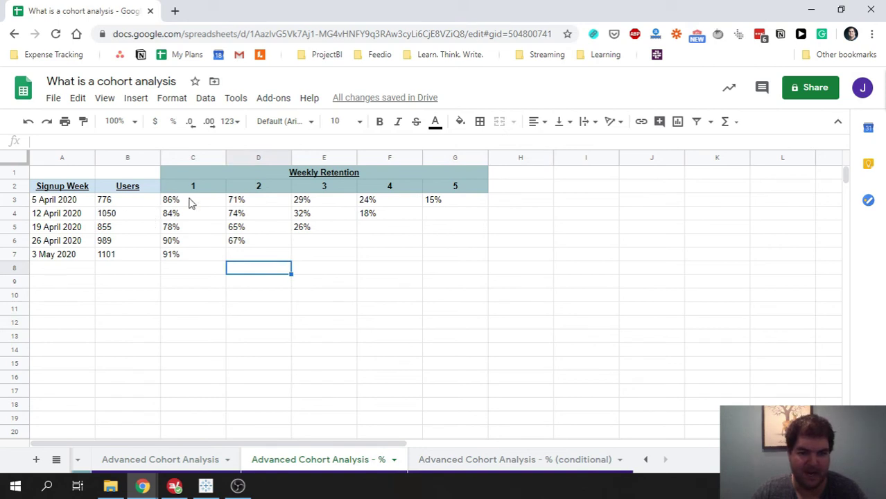
{"action": "left_click_drag", "start_coordinate": [190, 199], "coordinate": [188, 257]}
{"action": "left_click", "coordinate": [309, 350]}
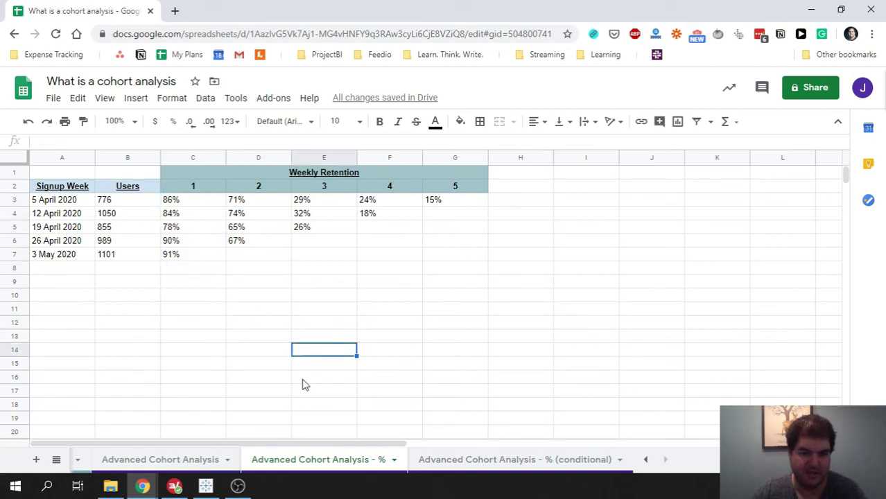
{"action": "left_click", "coordinate": [178, 460]}
{"action": "left_click", "coordinate": [121, 204]}
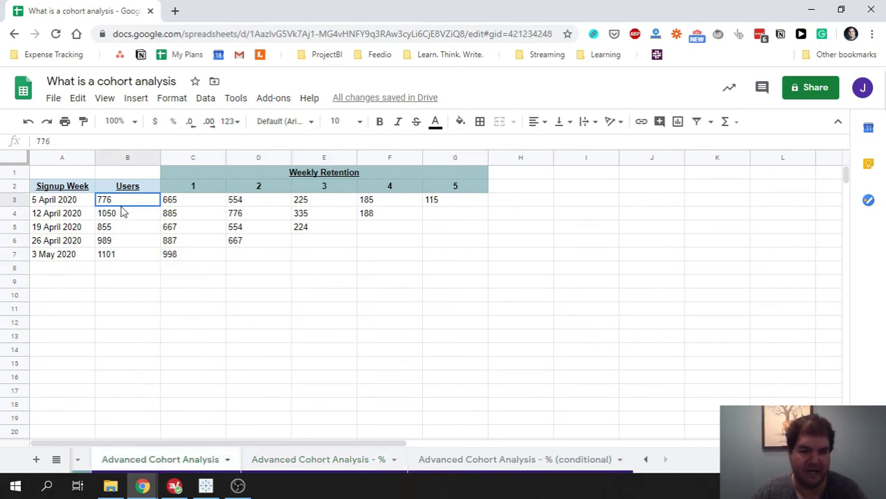
{"action": "left_click_drag", "start_coordinate": [122, 212], "coordinate": [122, 253]}
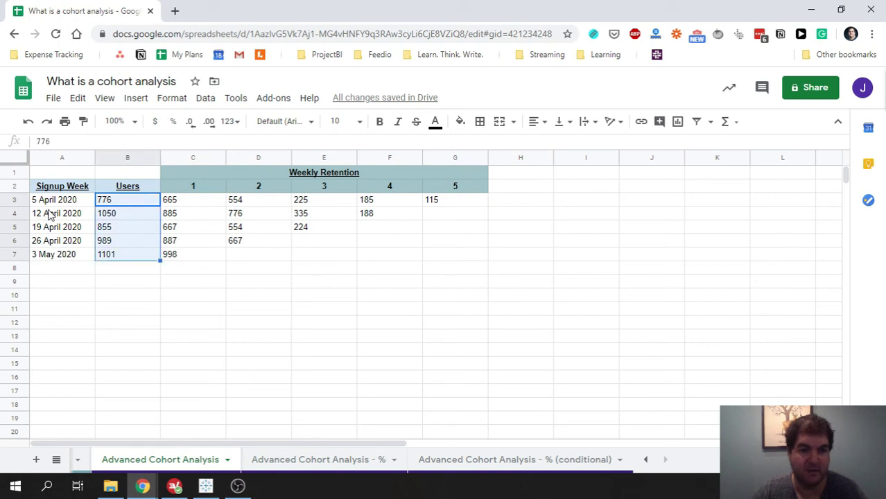
{"action": "left_click", "coordinate": [325, 461]}
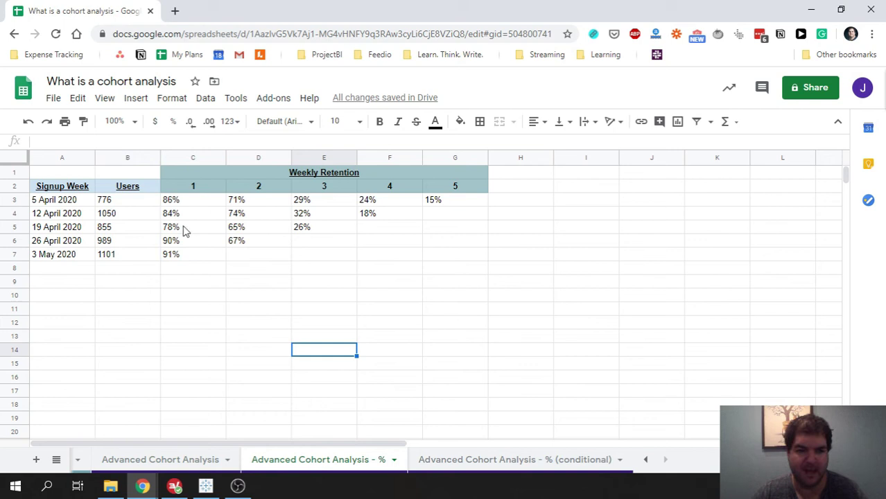
- Check the week 1 percentage formulas behind 86%, 84%, 78%, 90% and 91%
{"action": "left_click_drag", "start_coordinate": [199, 189], "coordinate": [194, 256]}
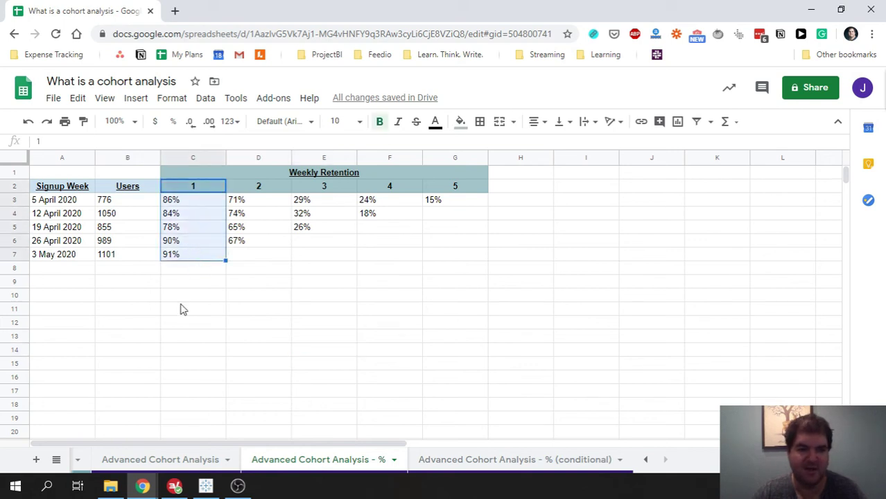
{"action": "left_click", "coordinate": [181, 310]}
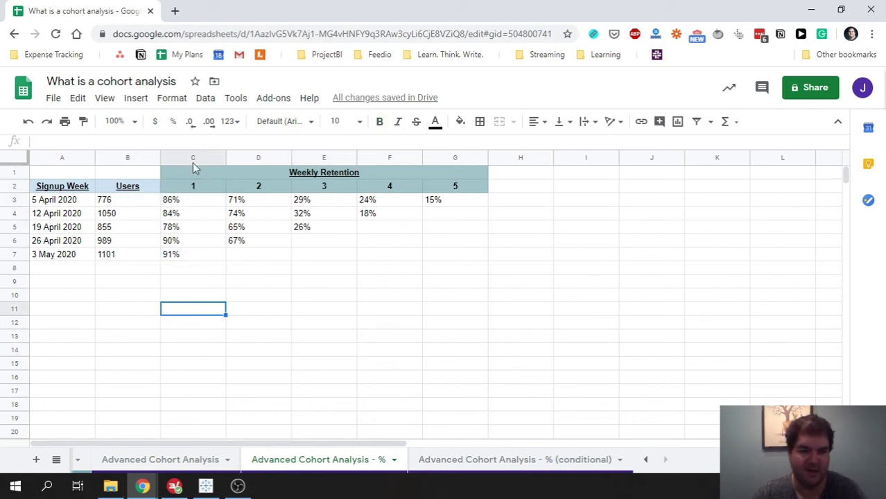
{"action": "left_click", "coordinate": [190, 191]}
{"action": "left_click", "coordinate": [182, 204]}
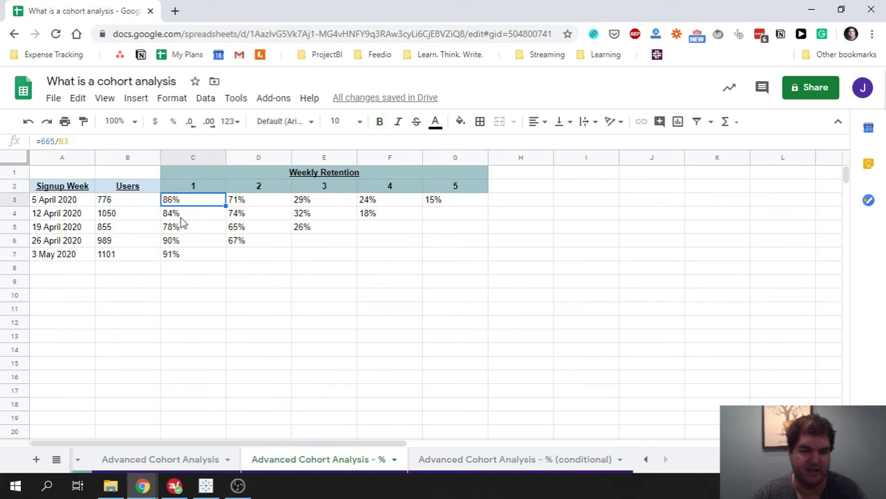
{"action": "left_click", "coordinate": [183, 219]}
{"action": "left_click", "coordinate": [194, 233]}
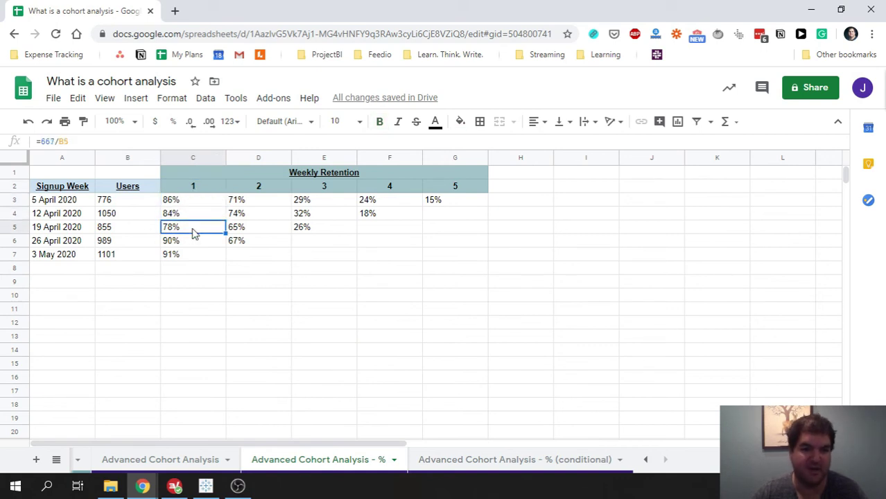
{"action": "left_click", "coordinate": [186, 241]}
{"action": "left_click", "coordinate": [181, 257]}
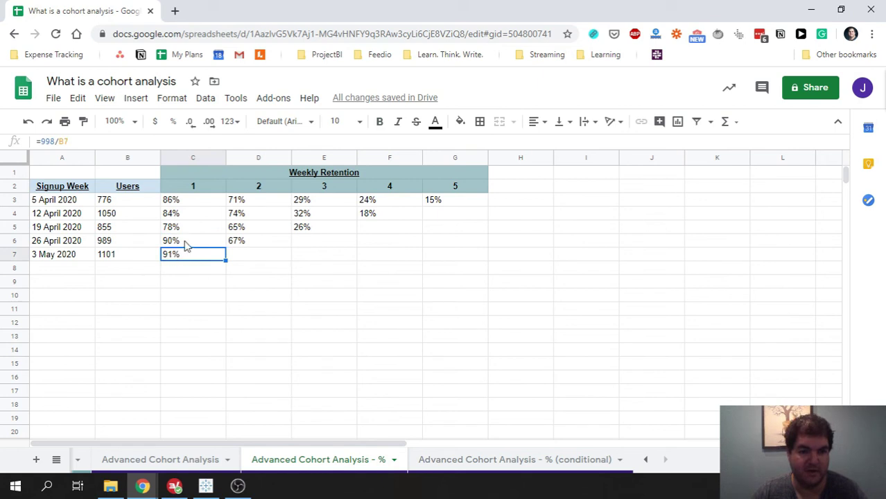
{"action": "left_click", "coordinate": [525, 467]}
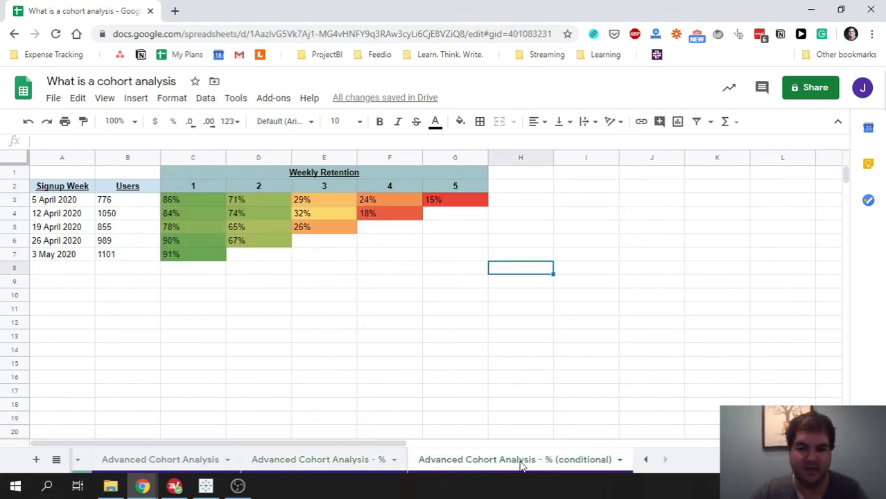
{"action": "left_click", "coordinate": [354, 298]}
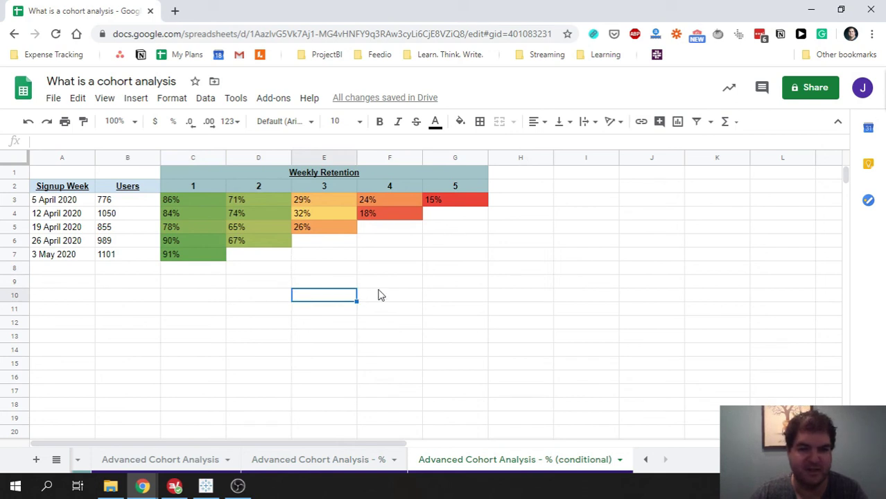
{"action": "left_click", "coordinate": [421, 269]}
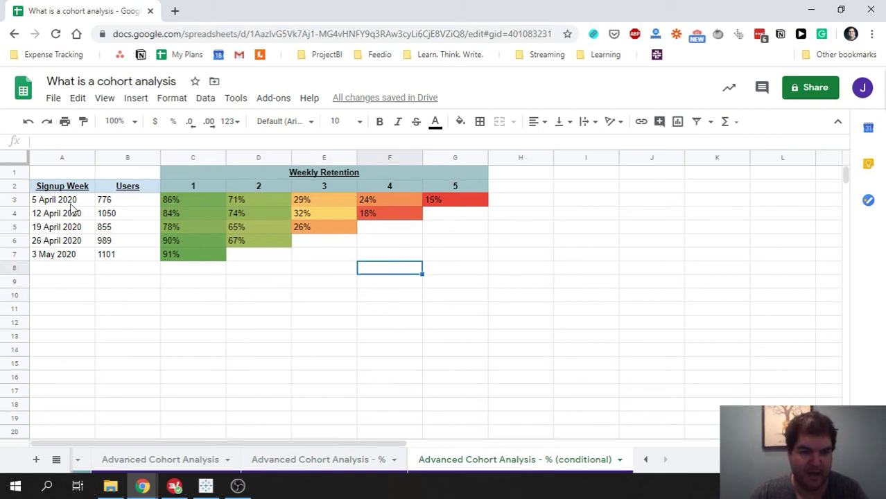
{"action": "left_click_drag", "start_coordinate": [50, 203], "coordinate": [457, 203]}
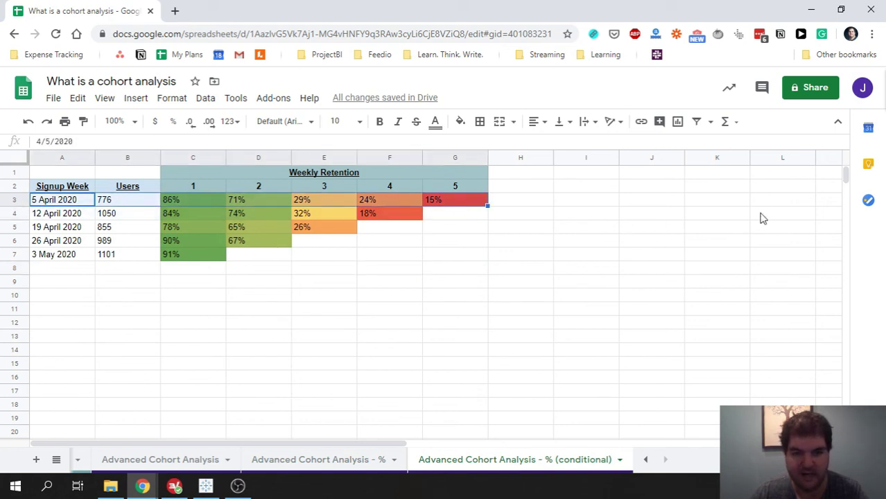
{"action": "left_click", "coordinate": [413, 242]}
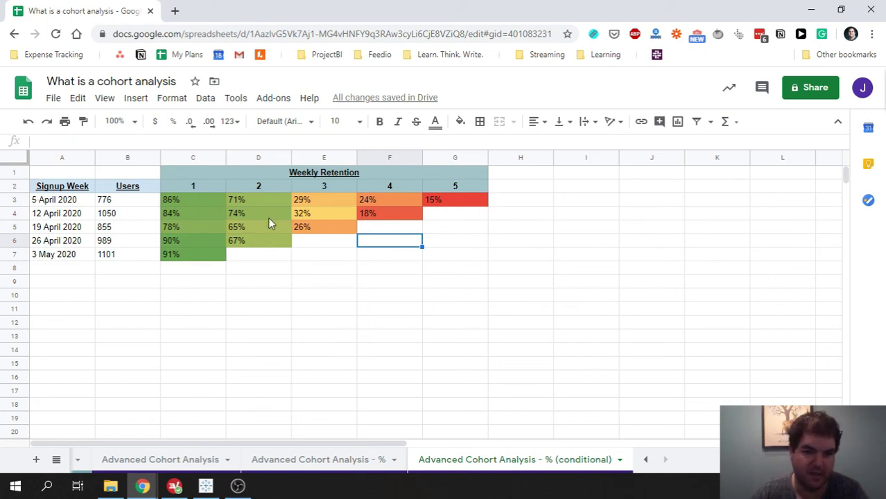
{"action": "left_click", "coordinate": [415, 283]}
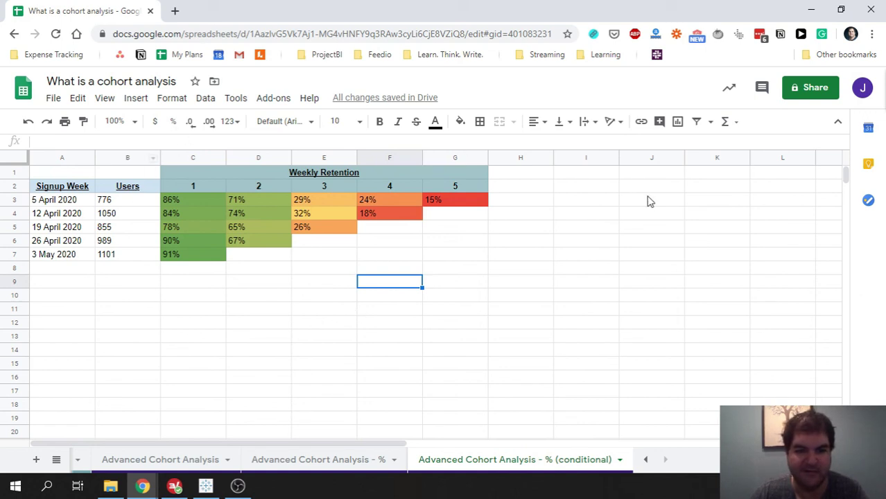
{"action": "left_click", "coordinate": [281, 298]}
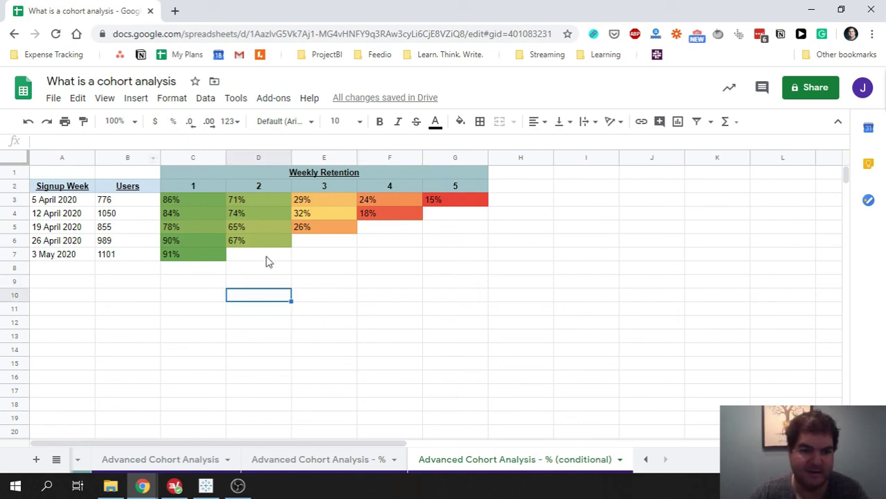
{"action": "left_click", "coordinate": [188, 201]}
{"action": "left_click", "coordinate": [192, 286]}
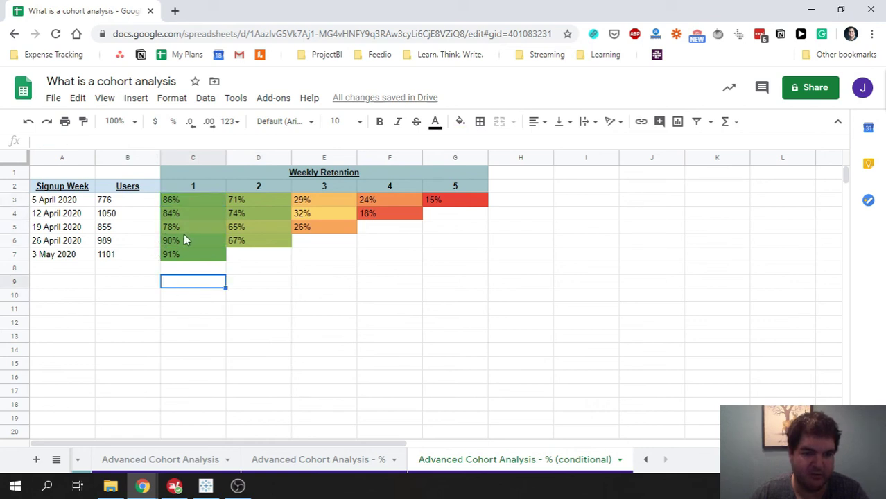
{"action": "left_click_drag", "start_coordinate": [46, 227], "coordinate": [310, 234]}
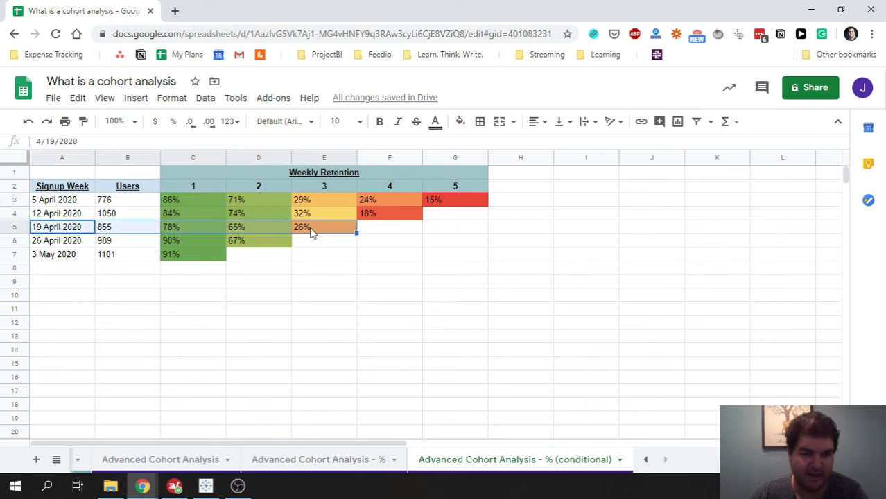
{"action": "left_click", "coordinate": [278, 291]}
{"action": "left_click", "coordinate": [180, 226]}
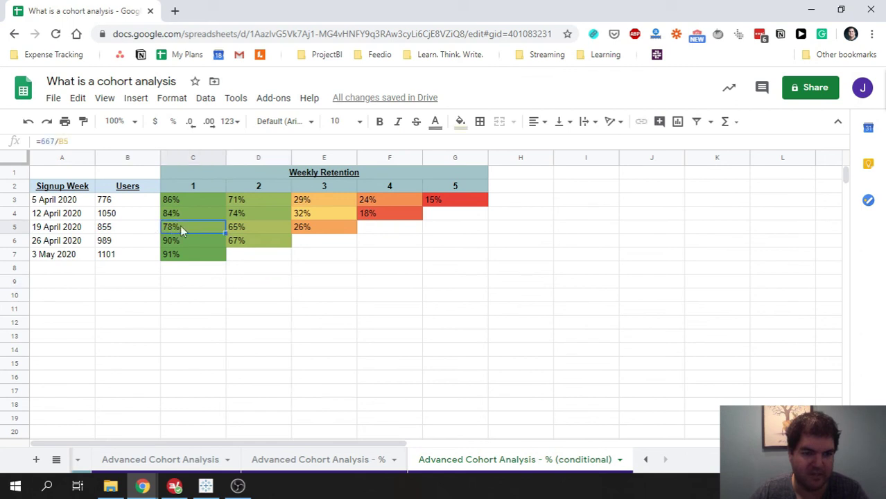
{"action": "left_click", "coordinate": [176, 243]}
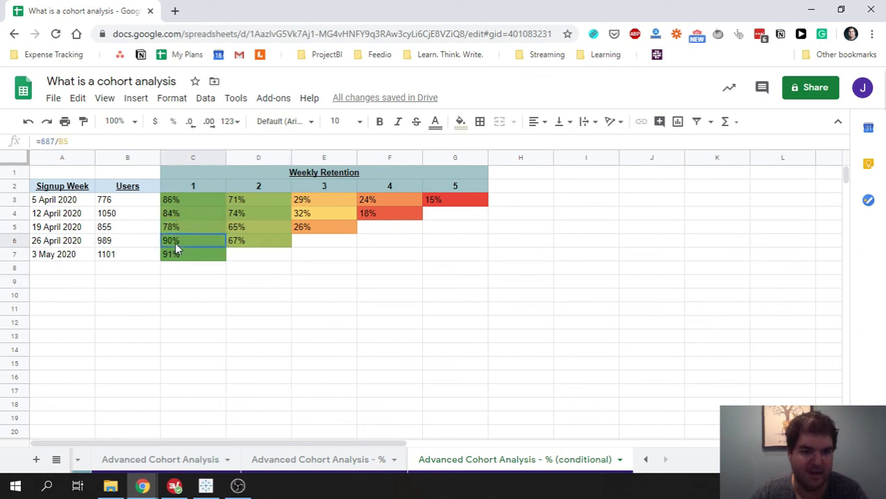
{"action": "left_click", "coordinate": [178, 256]}
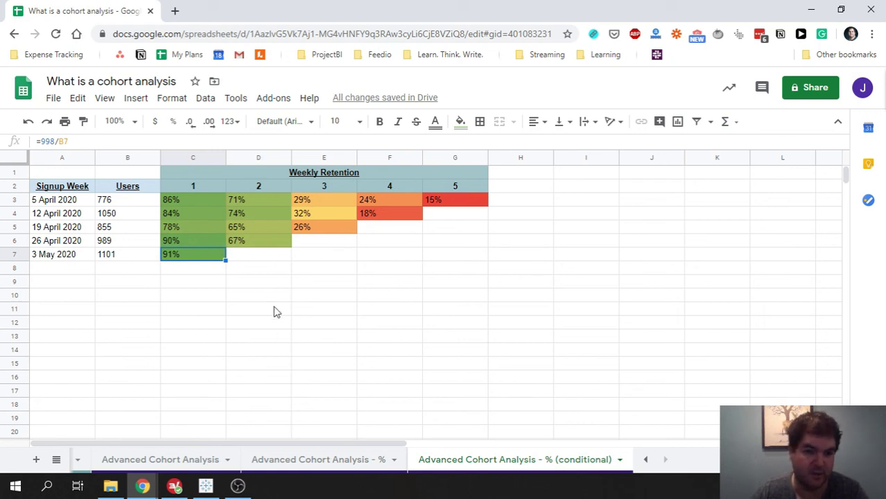
- Inspect the week 2 retention formulas for the 5 April and 12 April cohorts
{"action": "left_click", "coordinate": [269, 269]}
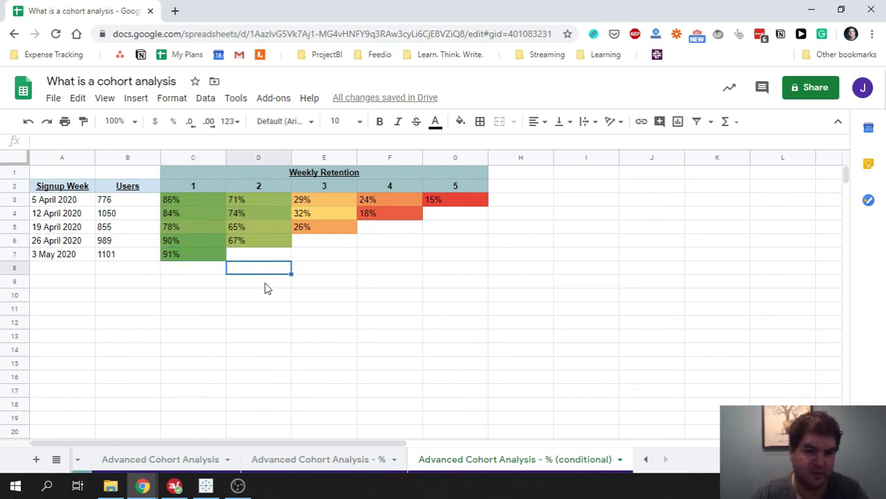
{"action": "left_click", "coordinate": [258, 203]}
{"action": "left_click", "coordinate": [271, 217]}
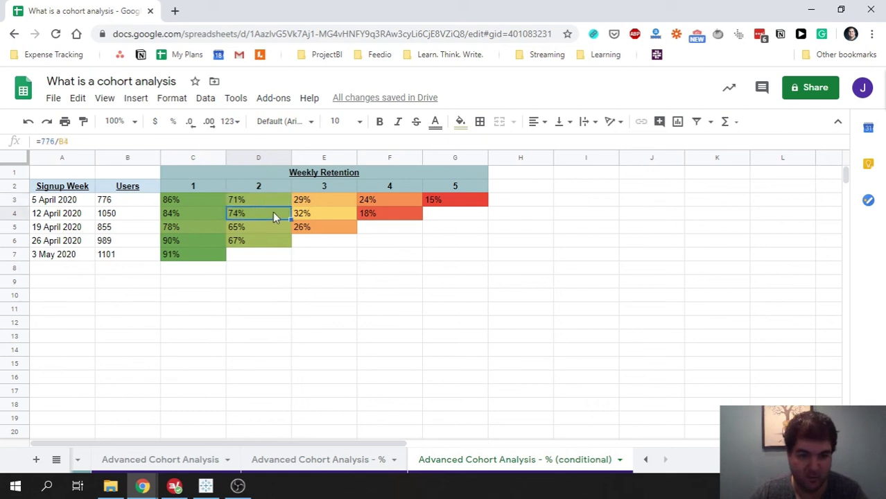
{"action": "left_click_drag", "start_coordinate": [260, 229], "coordinate": [263, 245]}
{"action": "left_click", "coordinate": [265, 283]}
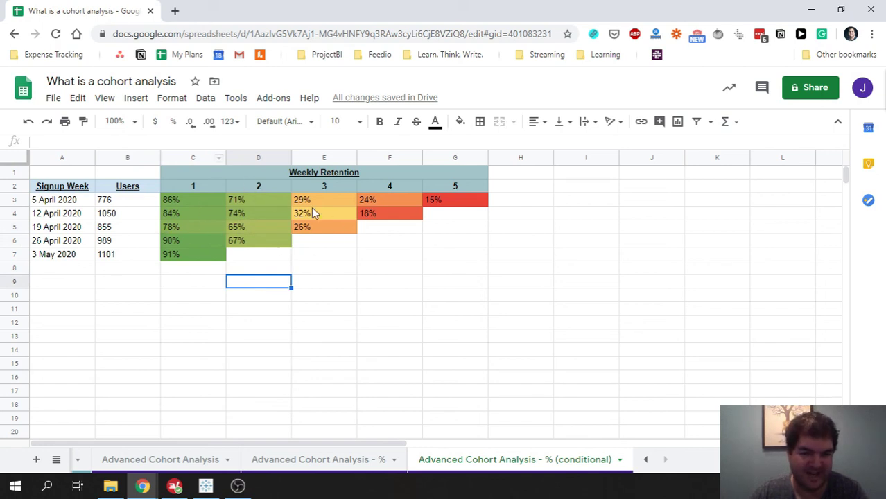
{"action": "left_click", "coordinate": [361, 267]}
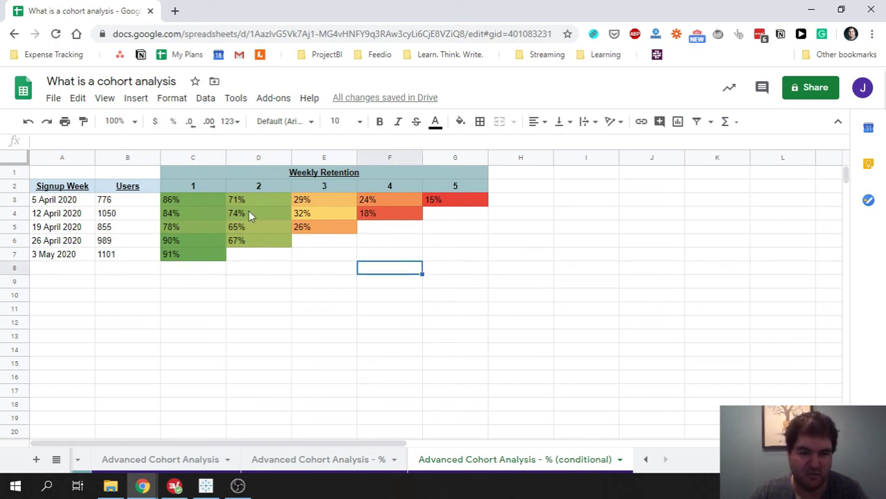
{"action": "left_click", "coordinate": [256, 267]}
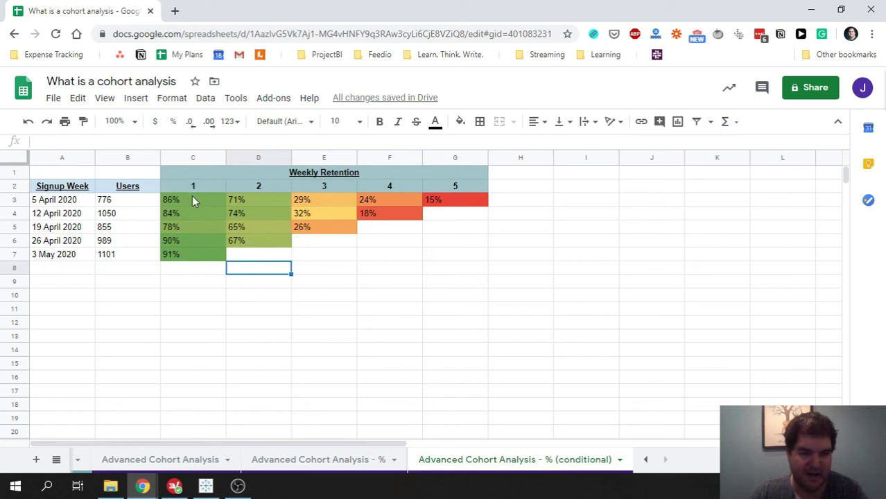
- Highlight the week 1–3 retention columns, then check week 5's =115/B3 against B3's 776 users
{"action": "left_click_drag", "start_coordinate": [192, 196], "coordinate": [191, 248]}
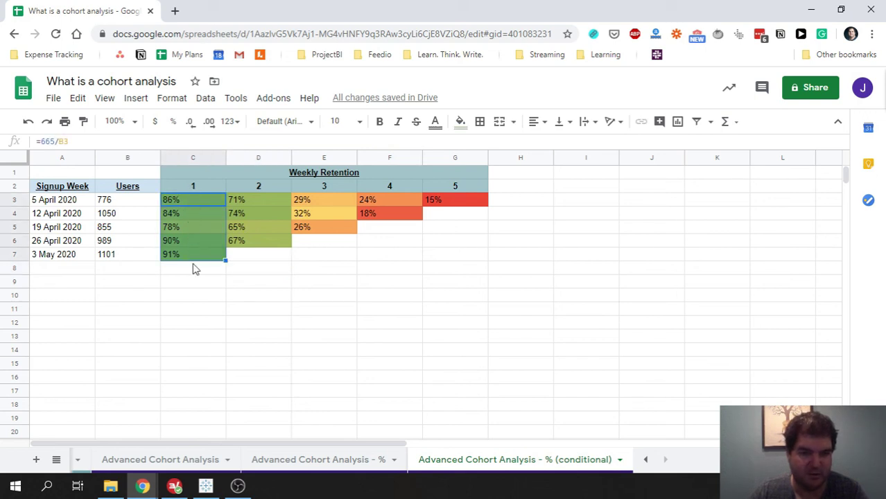
{"action": "left_click", "coordinate": [195, 295]}
{"action": "left_click_drag", "start_coordinate": [263, 197], "coordinate": [260, 242]}
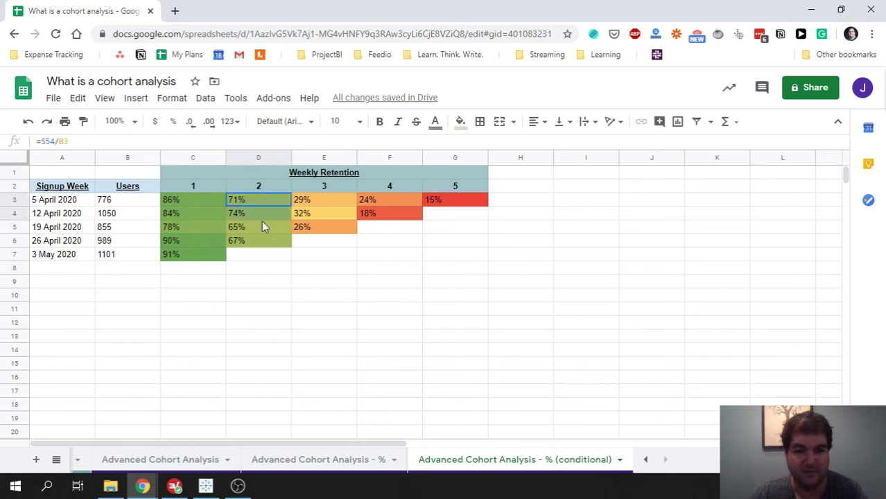
{"action": "left_click", "coordinate": [264, 285]}
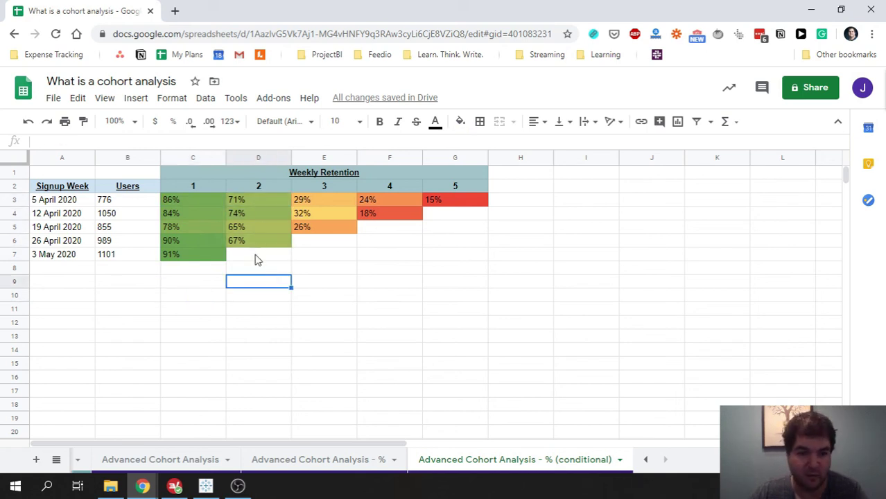
{"action": "left_click", "coordinate": [360, 268]}
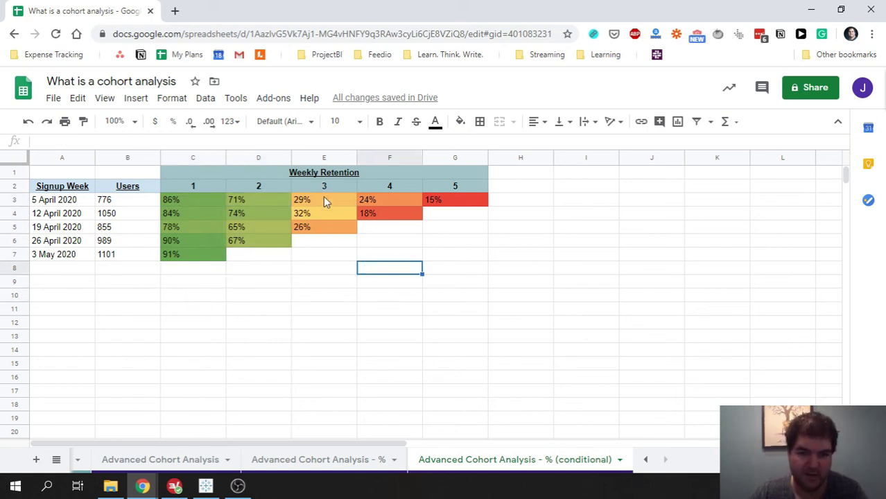
{"action": "left_click_drag", "start_coordinate": [322, 200], "coordinate": [323, 228]}
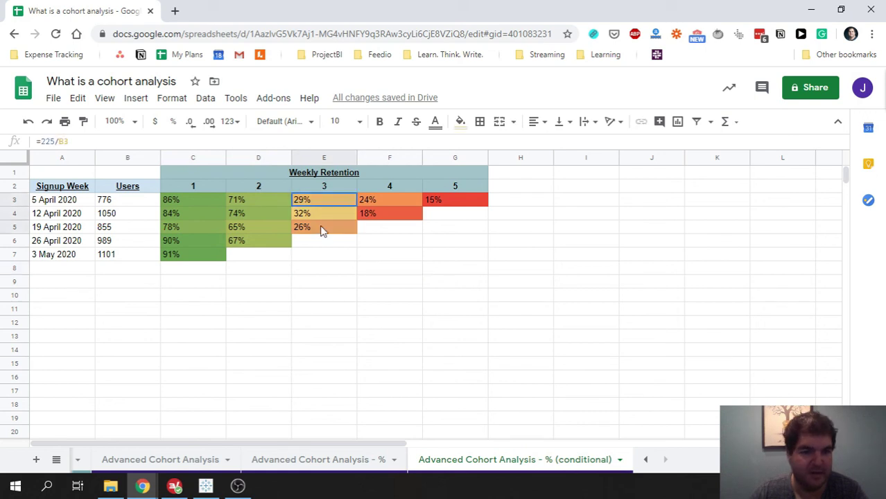
{"action": "left_click", "coordinate": [316, 272]}
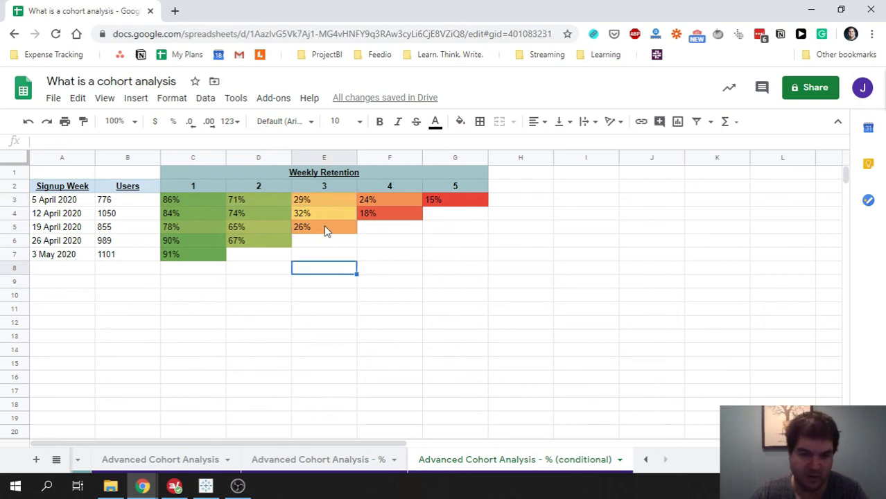
{"action": "left_click", "coordinate": [444, 201]}
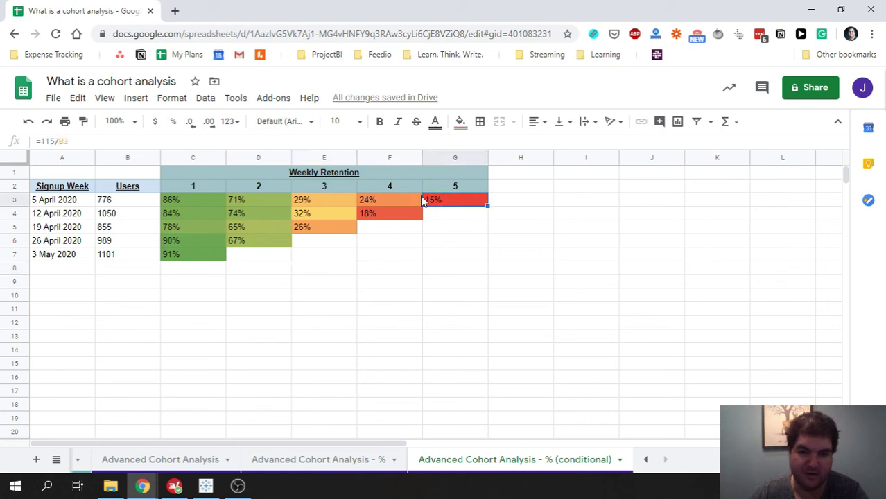
{"action": "left_click", "coordinate": [125, 204]}
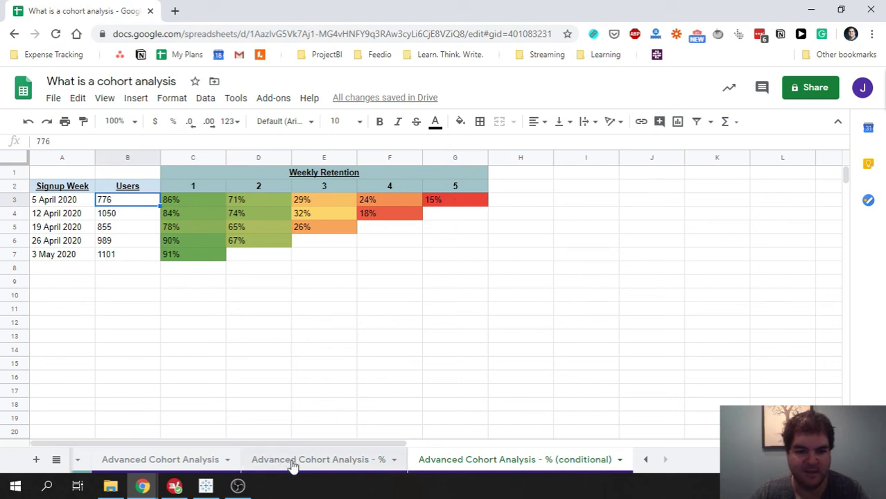
- Go back to 'Advanced Cohort Analysis - % (conditional)' to view the colour-scaled retention from 91% to 15%
{"action": "left_click", "coordinate": [161, 460]}
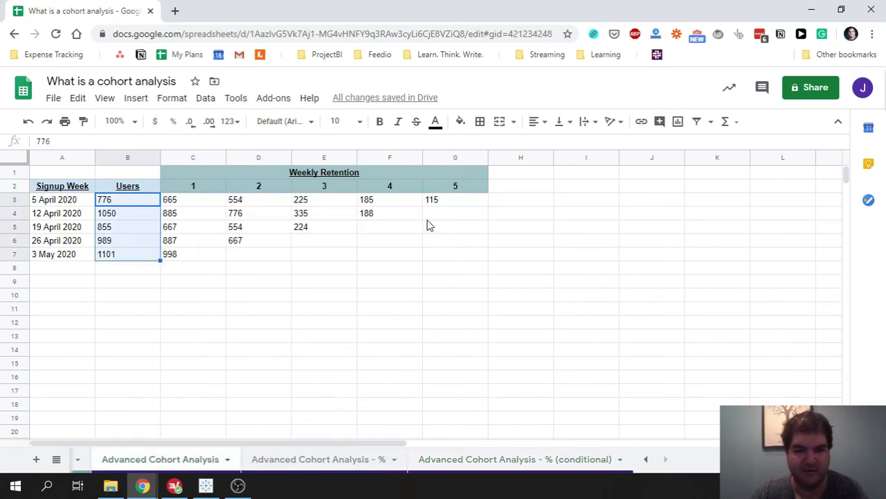
{"action": "left_click", "coordinate": [444, 212]}
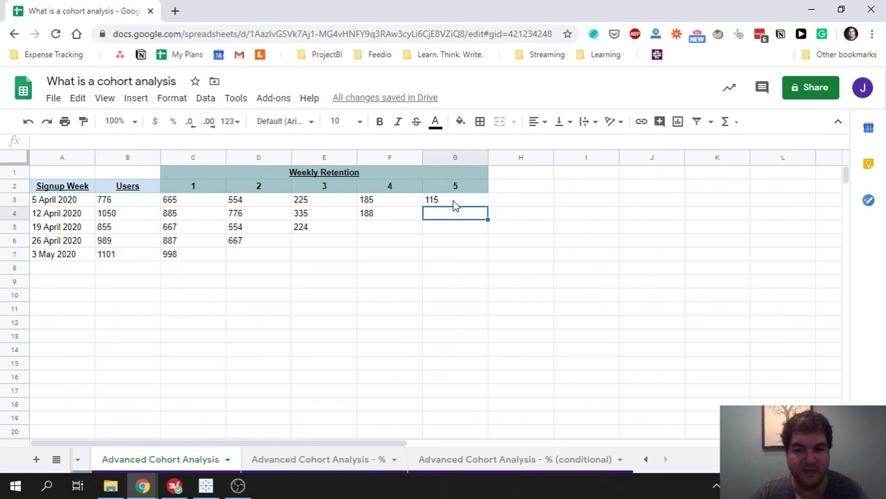
{"action": "left_click", "coordinate": [570, 463]}
{"action": "left_click", "coordinate": [452, 332]}
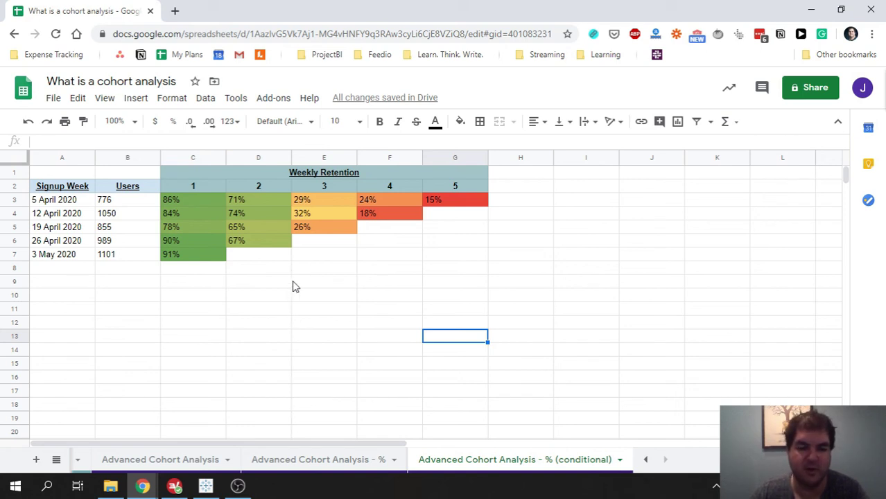
{"action": "left_click", "coordinate": [232, 301]}
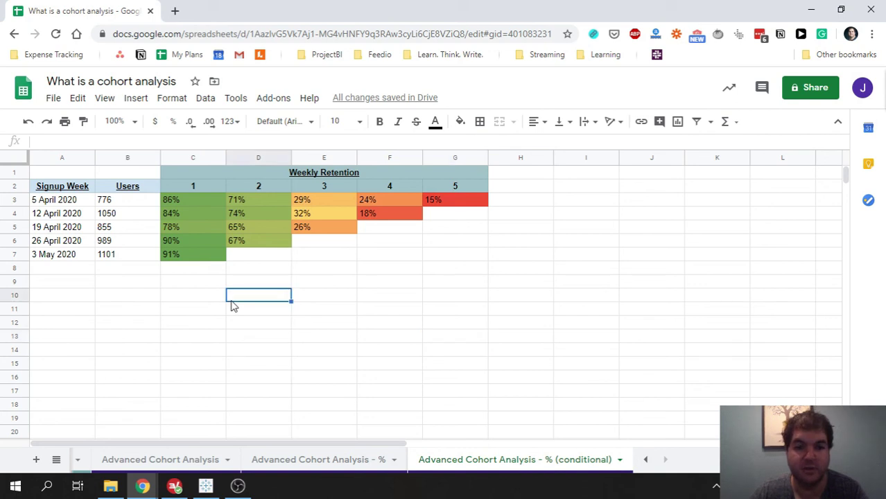